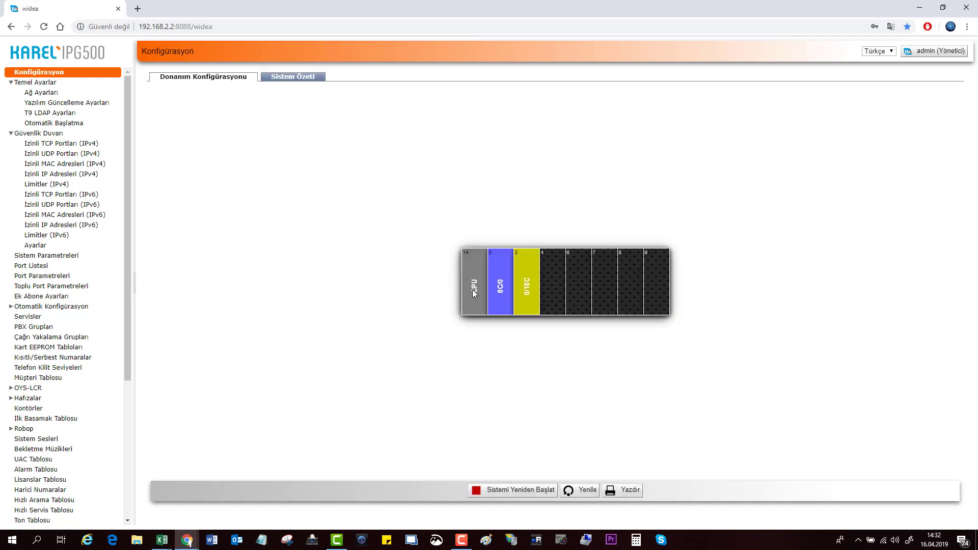
Step: Open an empty Notepad document and list three employees' first names on separate lines
mouse_move(507, 289)
left_click(262, 540)
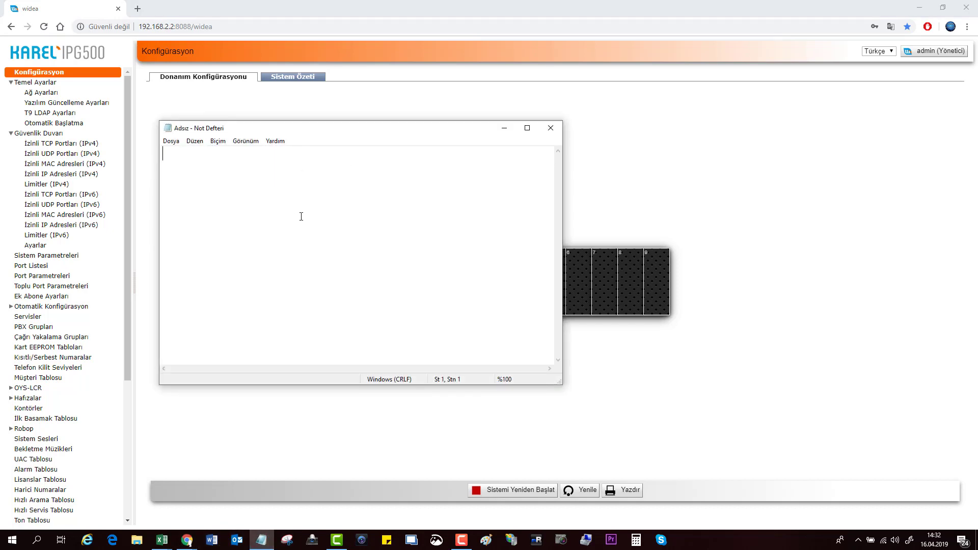
type("Ali ")
type("Mehmet ")
type("Burak   ")
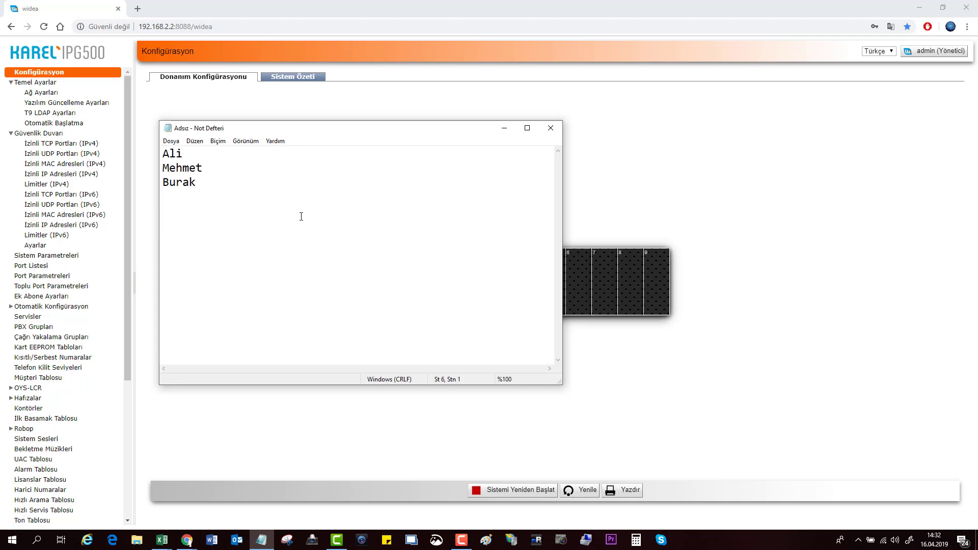
Step: Add a second block of three employees' first names, separated from the first block by two blank lines
type("Tekin")
key("Return")
type("Mert ")
type("Mustafa")
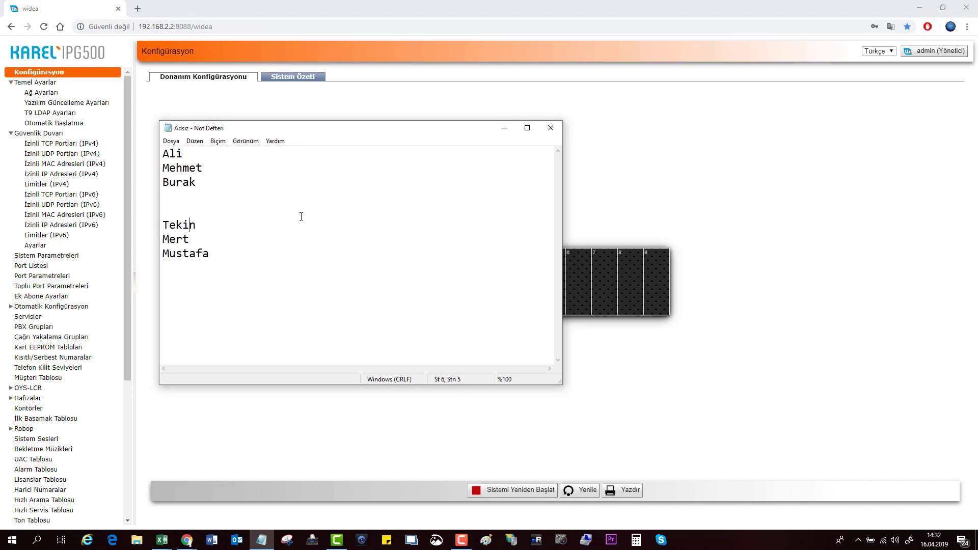
Step: Insert the heading SatınAlma above the second block of names and the heading Pazarlama above the first block
key("Return")
type("S")
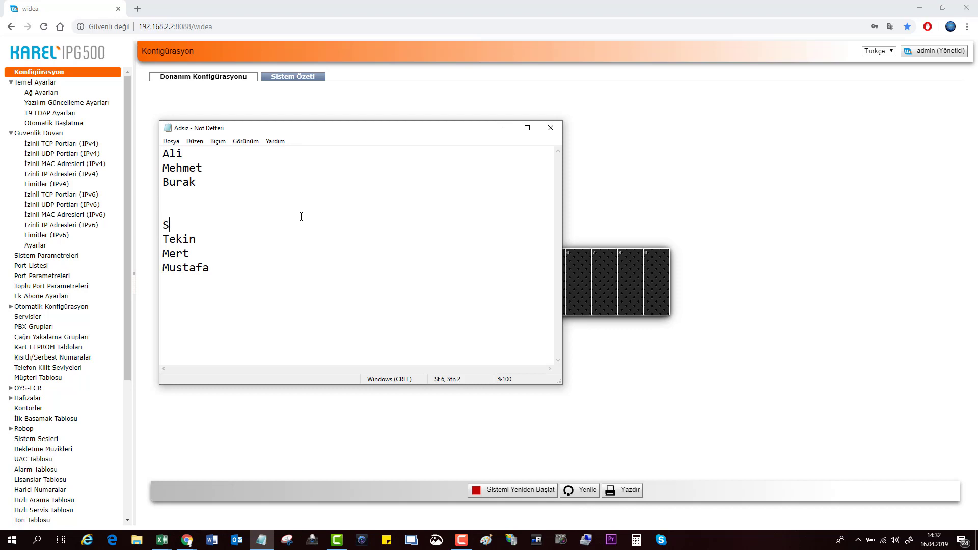
type("atınAlma")
key("Up")
key("Return")
key("Up")
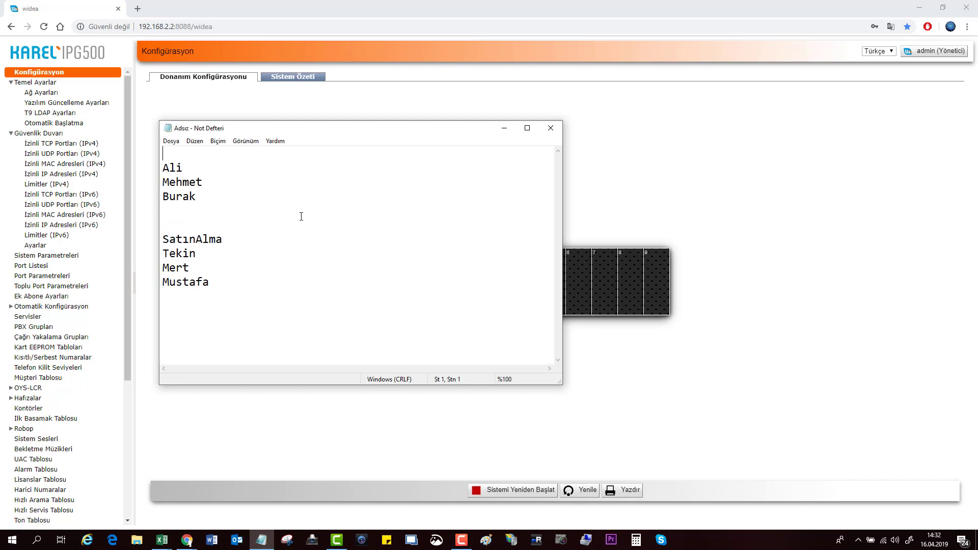
type("Pazarlama")
Step: Highlight several names from the Pazarlama and SatınAlma lists one after another
left_click_drag(178, 174, 151, 169)
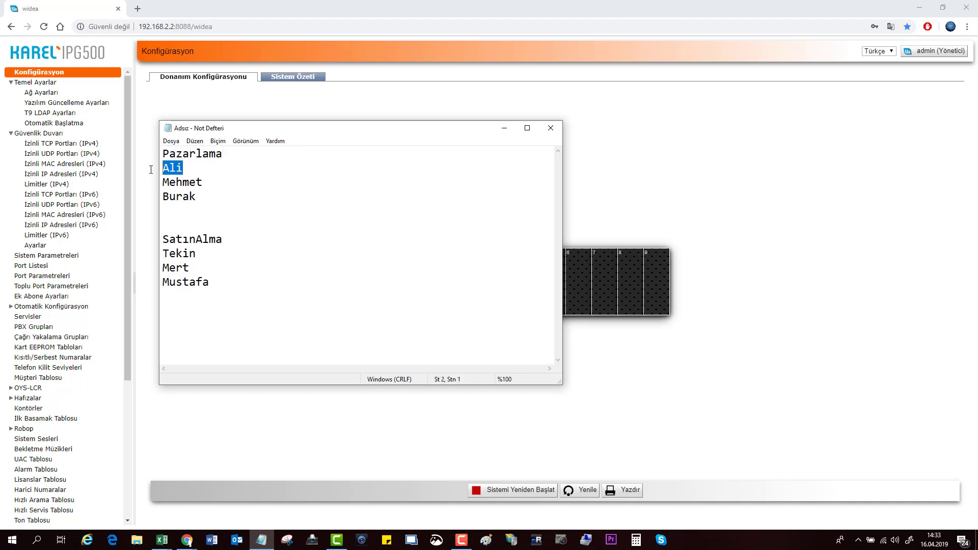
left_click_drag(200, 197, 145, 207)
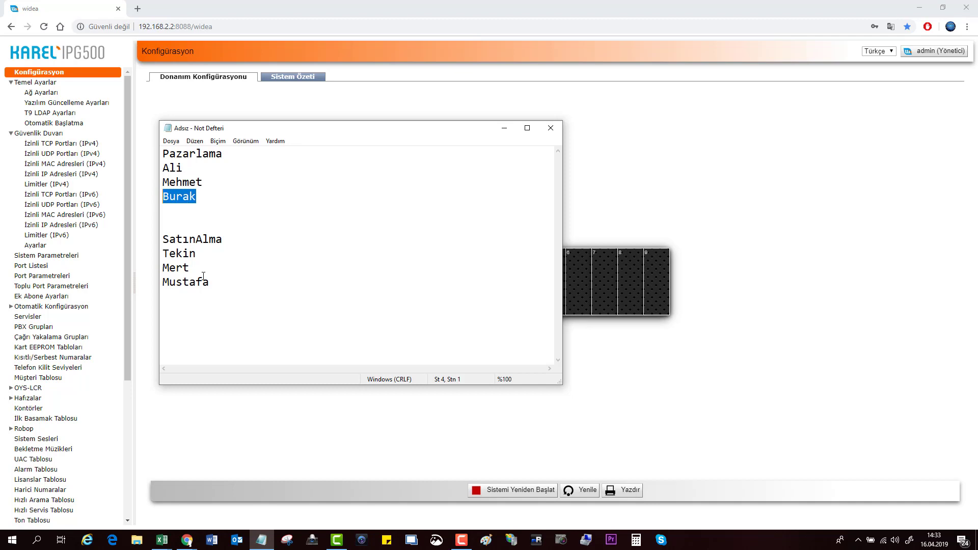
left_click_drag(202, 253, 153, 269)
left_click(213, 260)
left_click_drag(255, 284, 158, 283)
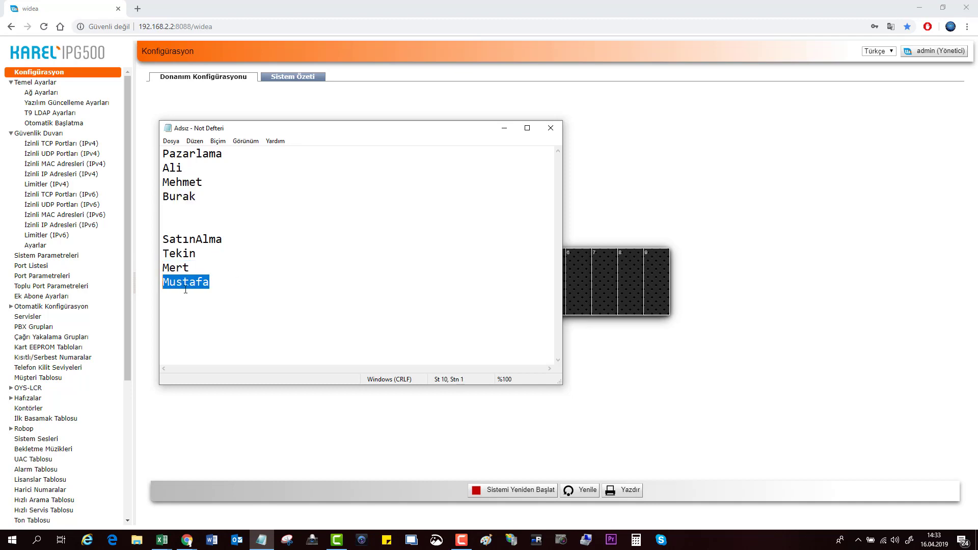
Step: Add a third block headed Resepsiyon below the SatınAlma list, with three first names on separate lines
left_click(266, 304)
type("Reseosi")
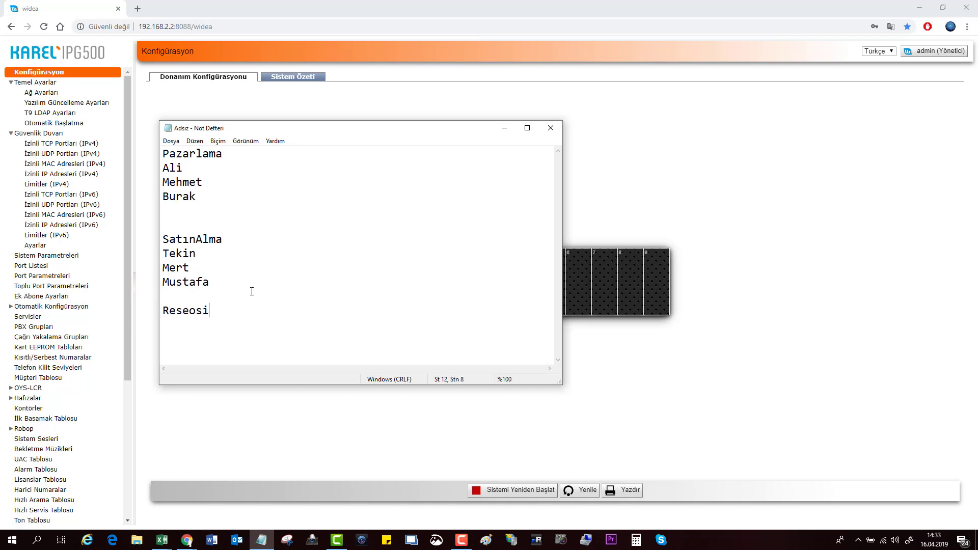
key("BackSpace")
key("BackSpace")
key("BackSpace")
type("psiyon ")
type("Seda")
key("Return")
type("Elif")
key("Return")
type("Ayşe")
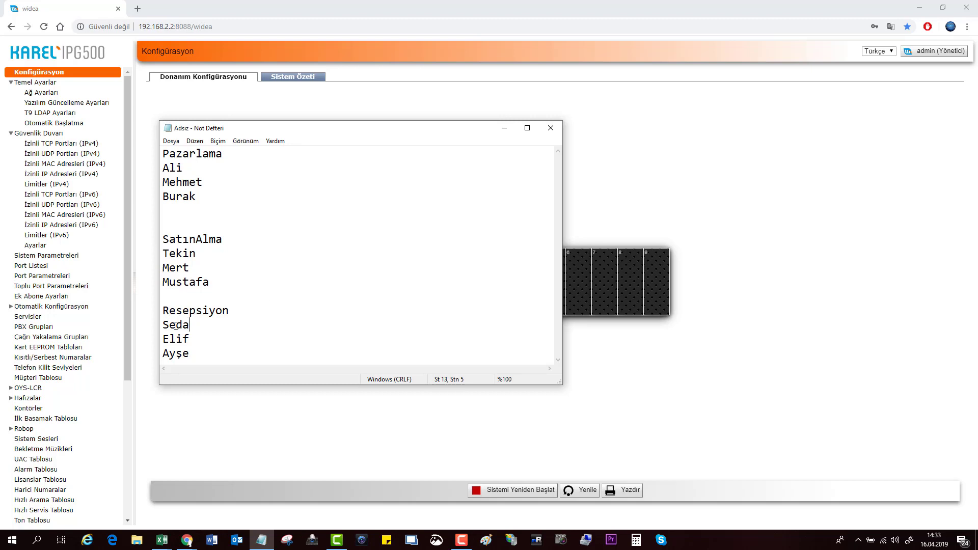
Step: Highlight each of the three names under Resepsiyon in order
left_click(154, 327, "shift")
left_click(198, 326)
key("shift+Left")
key("shift+Left")
key("shift+Left")
key("shift+Left")
key("End")
key("Down")
key("shift+Left")
key("shift+Left")
key("shift+Left")
key("shift+Left")
key("End")
key("Down")
key("shift+Left")
key("shift+Left")
key("shift+Left")
key("shift+Left")
Step: Switch to the widea page in the browser, open PBX Grupları and examine the members of the daytime group with ports 6147 and 6217
left_click(31, 330)
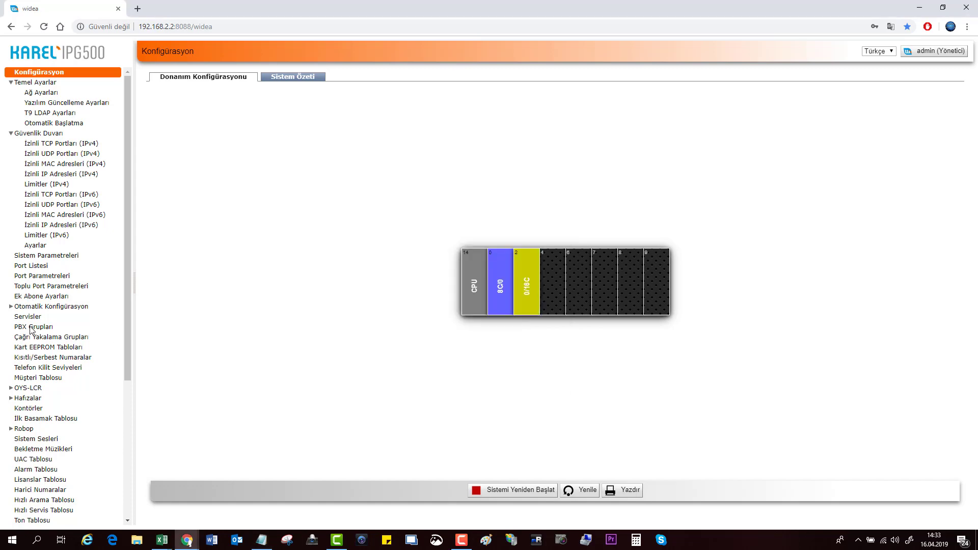
left_click(32, 327)
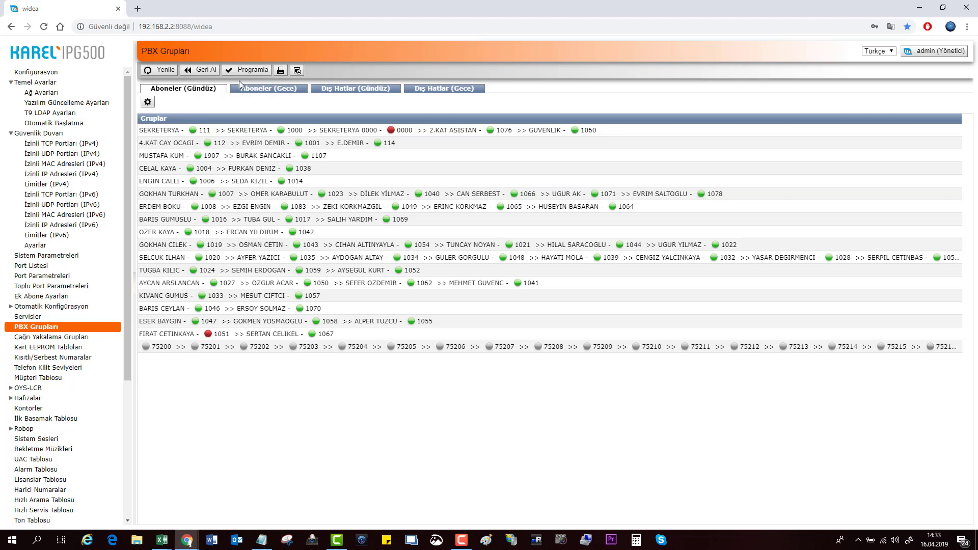
left_click(166, 159)
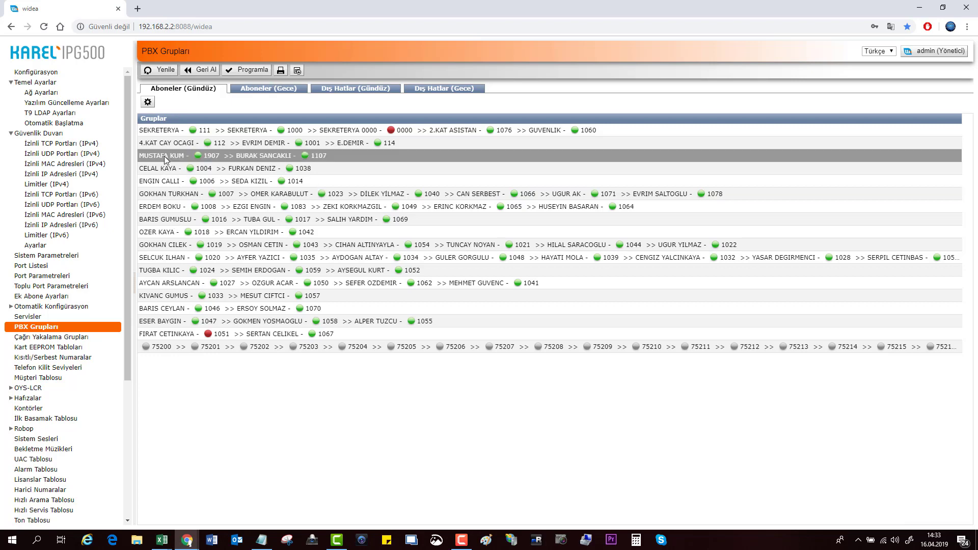
double_click(164, 158)
left_click_drag(443, 160, 294, 117)
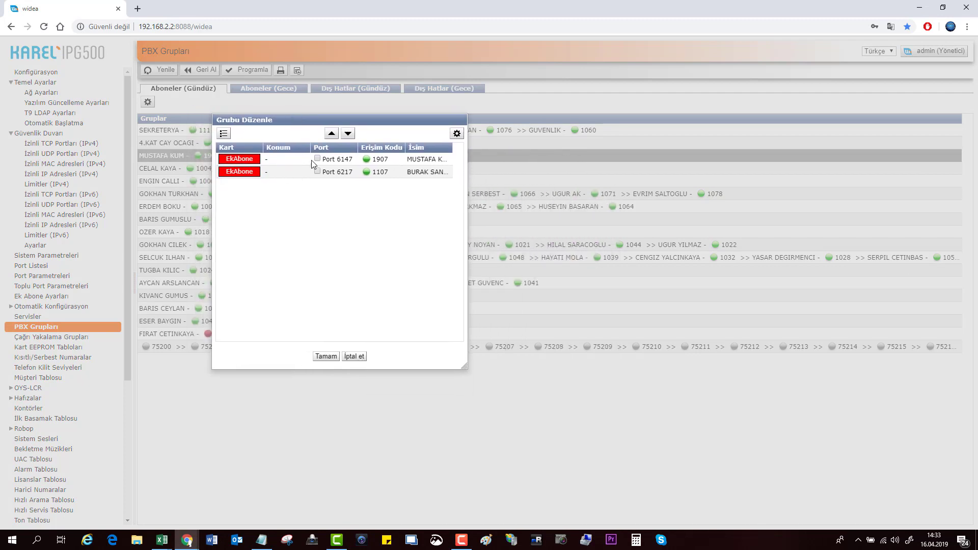
left_click(421, 166)
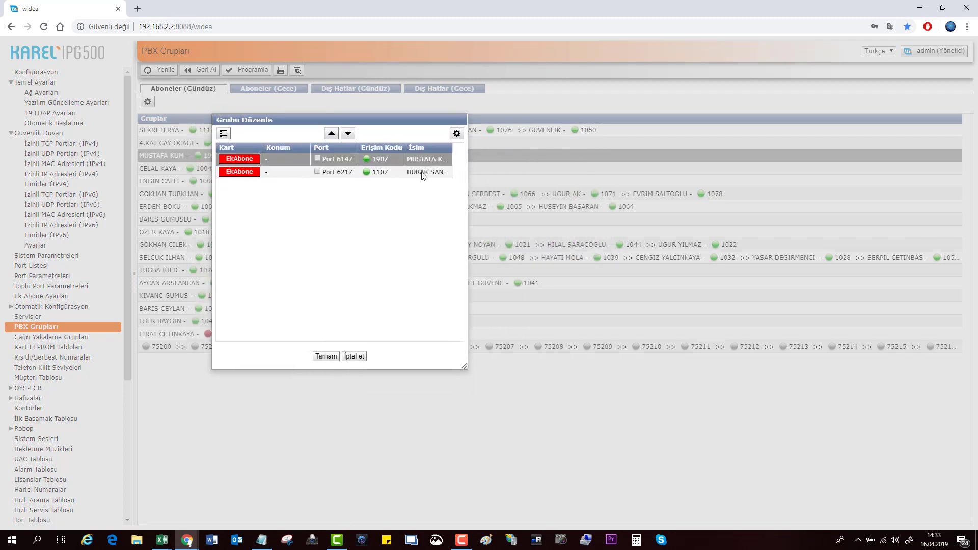
left_click(422, 172)
left_click(411, 158)
key("Escape")
Step: Start a new daytime subscriber group and select Port 6170 from the port list as its first member
left_click(148, 102)
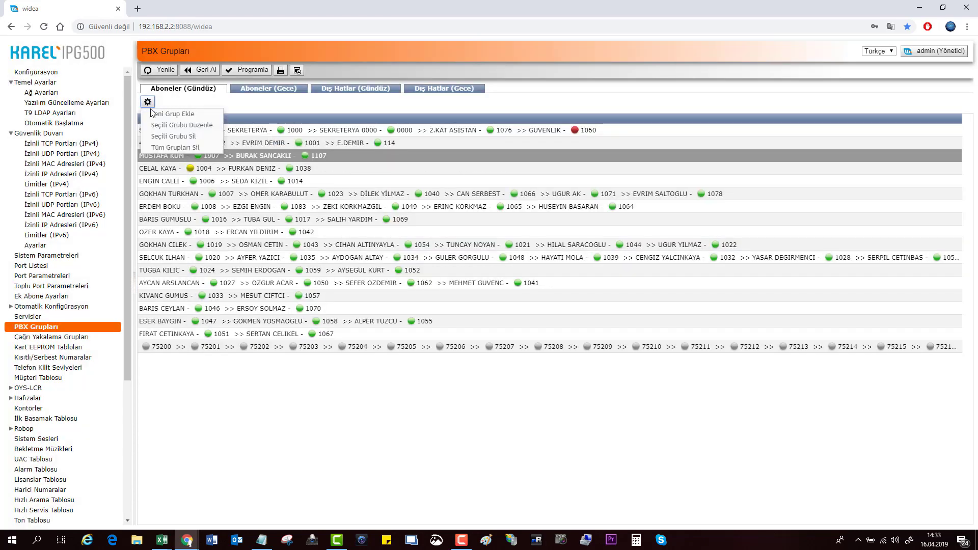
left_click(154, 115)
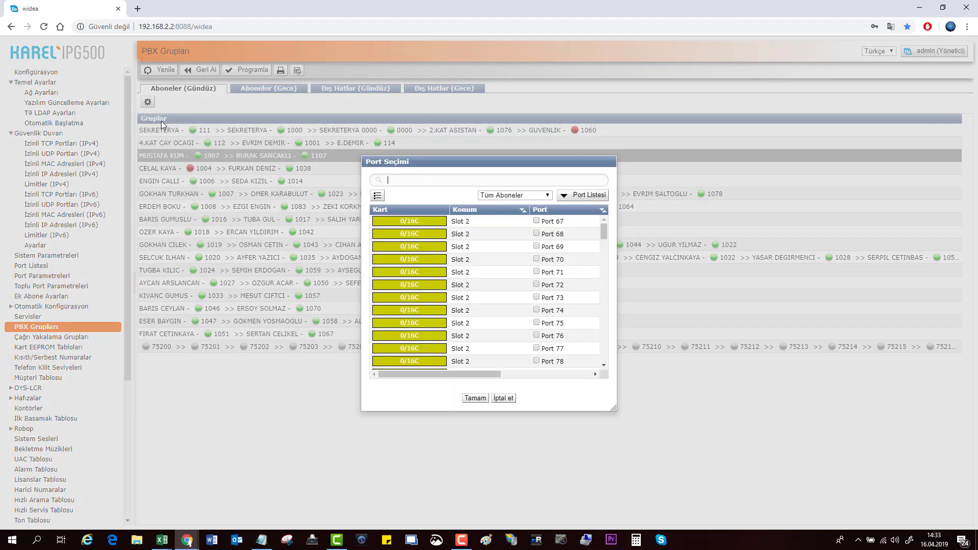
left_click_drag(527, 161, 431, 163)
scroll(432, 320, "down", 10)
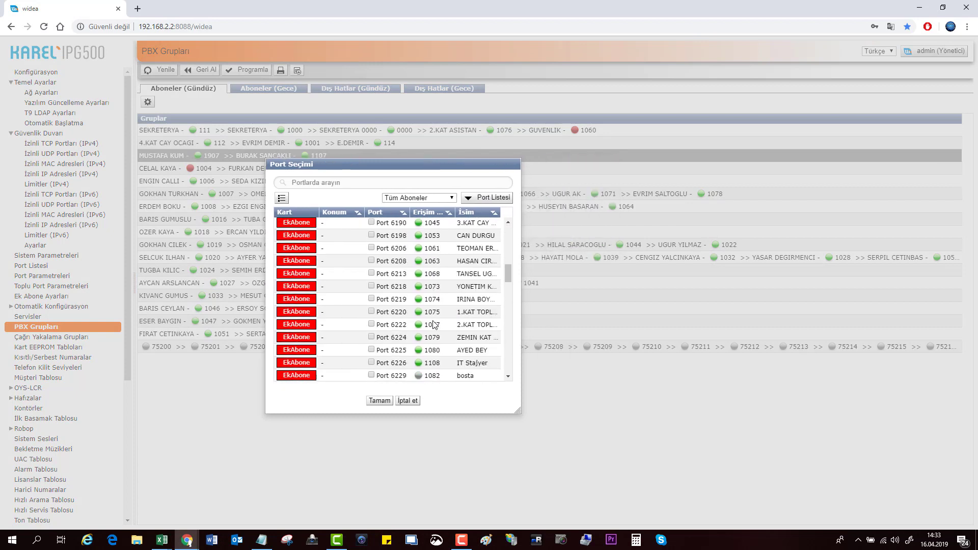
scroll(433, 324, "down", 12)
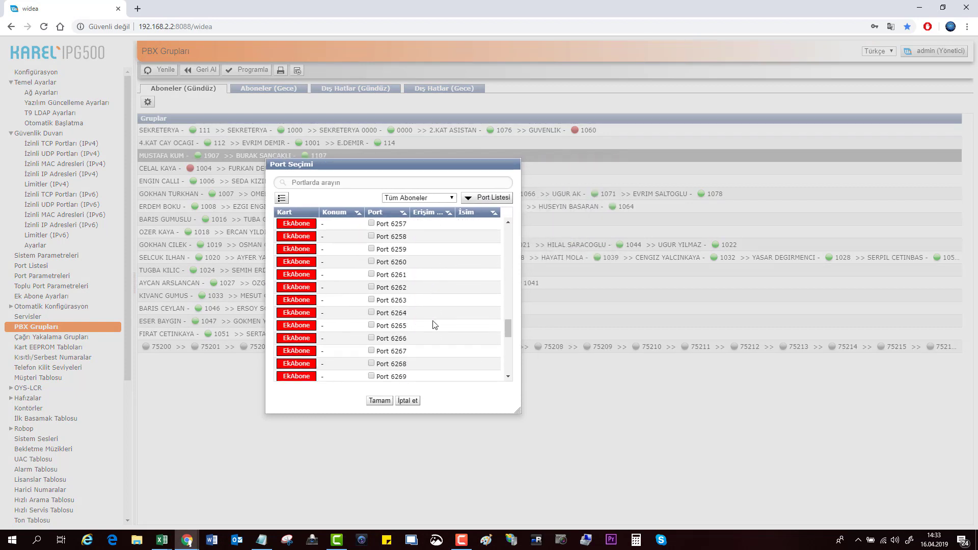
scroll(434, 325, "up", 15)
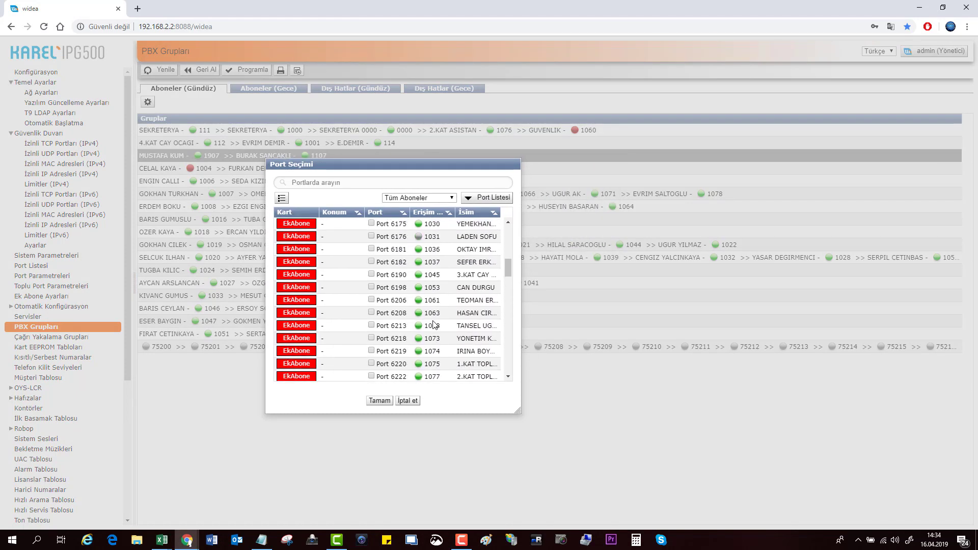
scroll(450, 295, "up", 4)
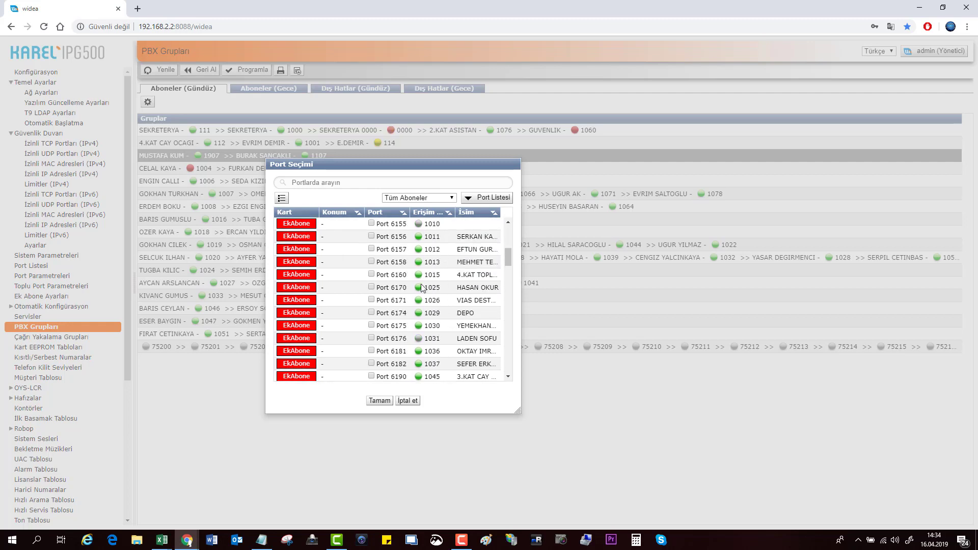
left_click(372, 287)
Step: Select Port 6208 as the second member, leave Port 6174 out and confirm the port selection
scroll(388, 309, "down", 4)
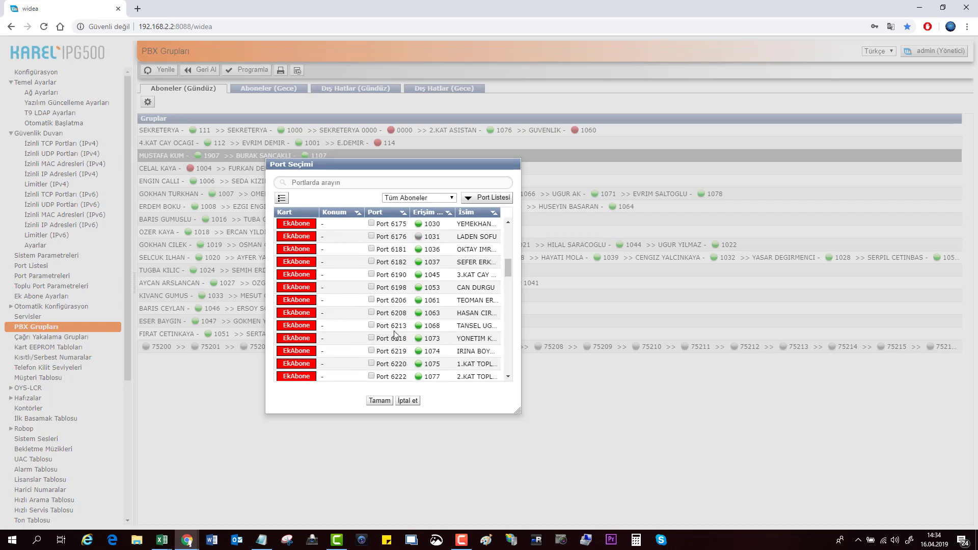
scroll(385, 320, "down", 2)
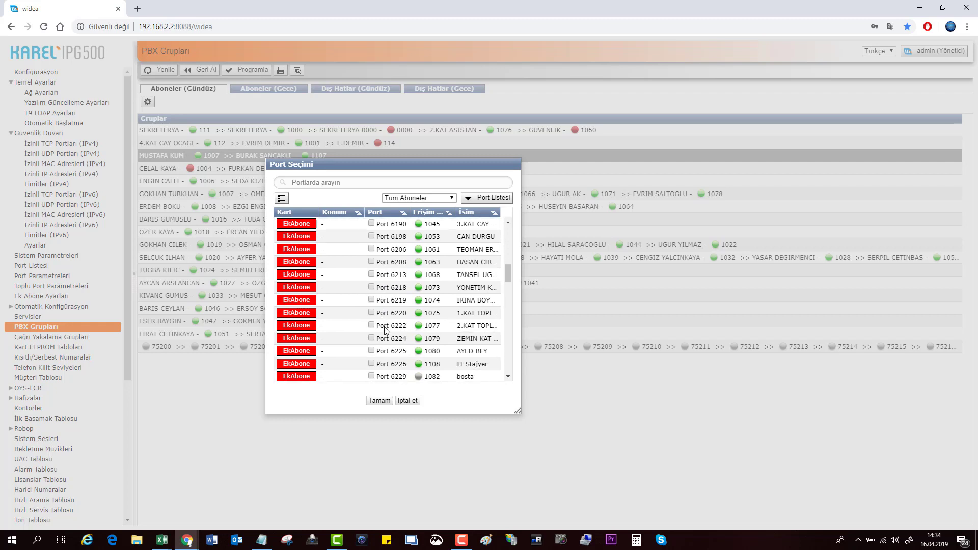
scroll(385, 330, "up", 6)
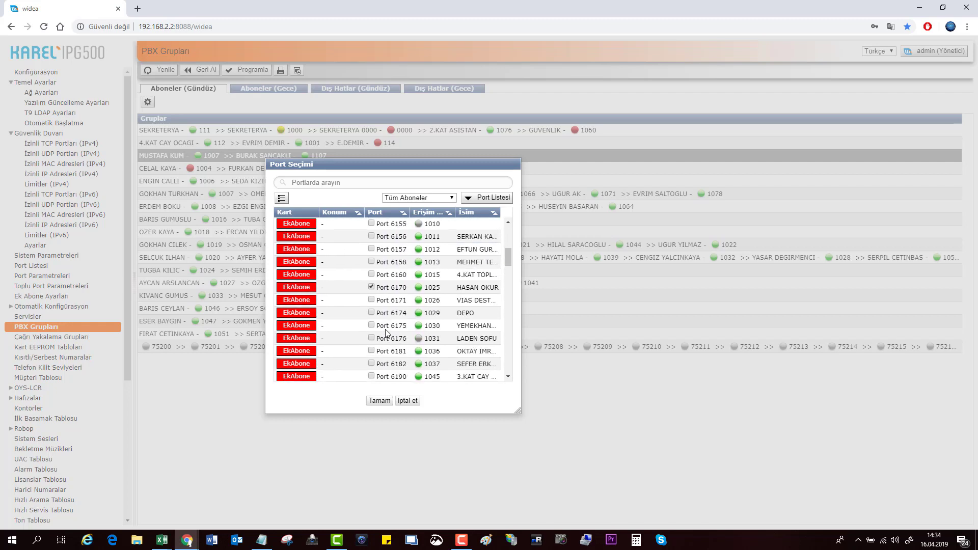
scroll(387, 328, "down", 15)
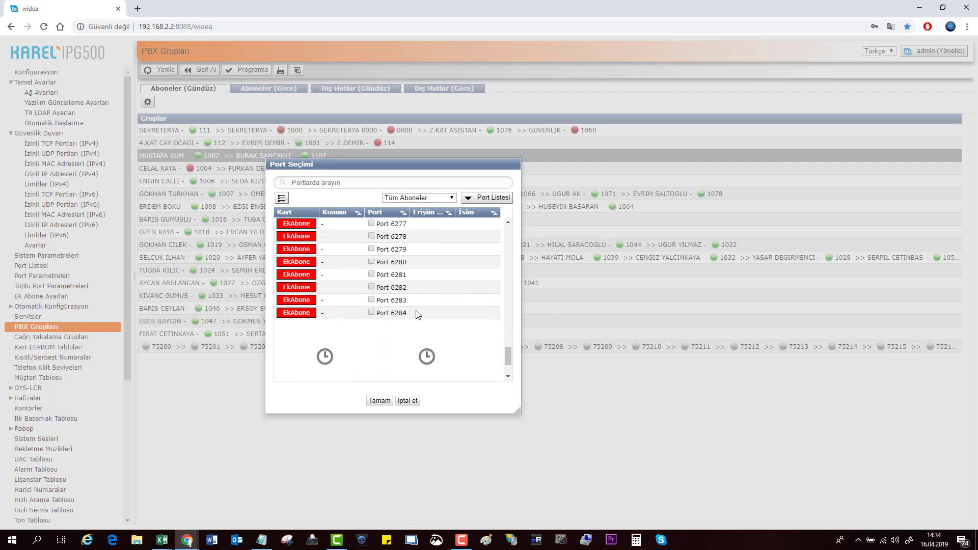
scroll(418, 314, "up", 10)
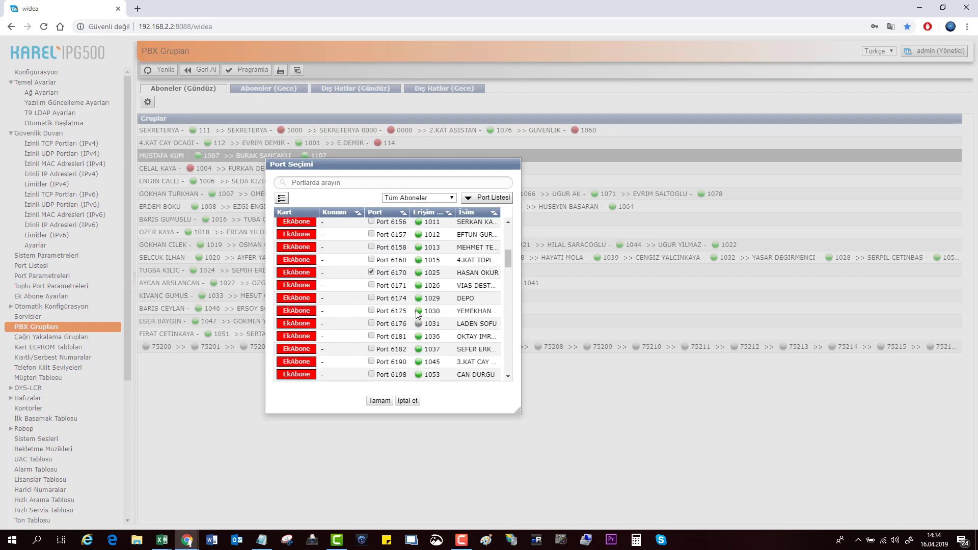
left_click(372, 299)
scroll(376, 310, "down", 2)
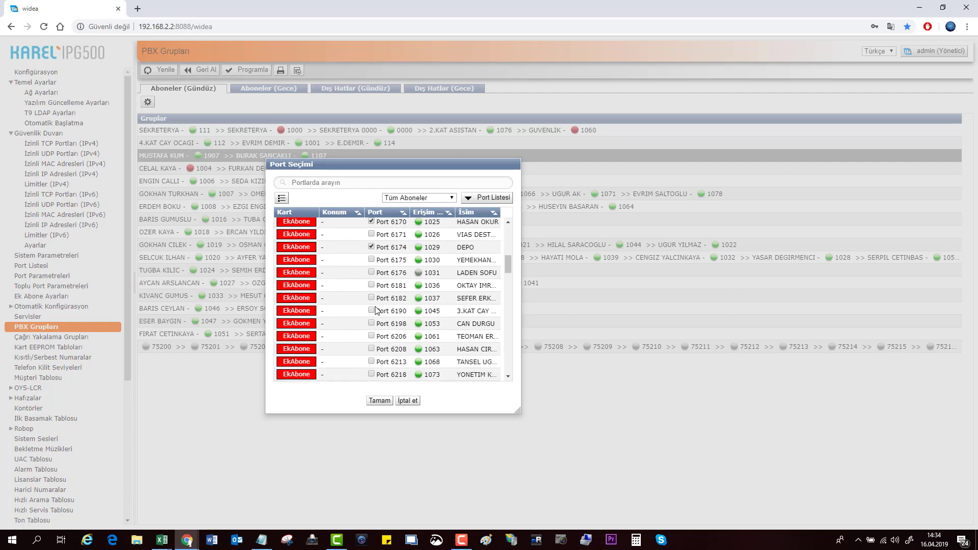
left_click(371, 348)
left_click(371, 248)
left_click(380, 401)
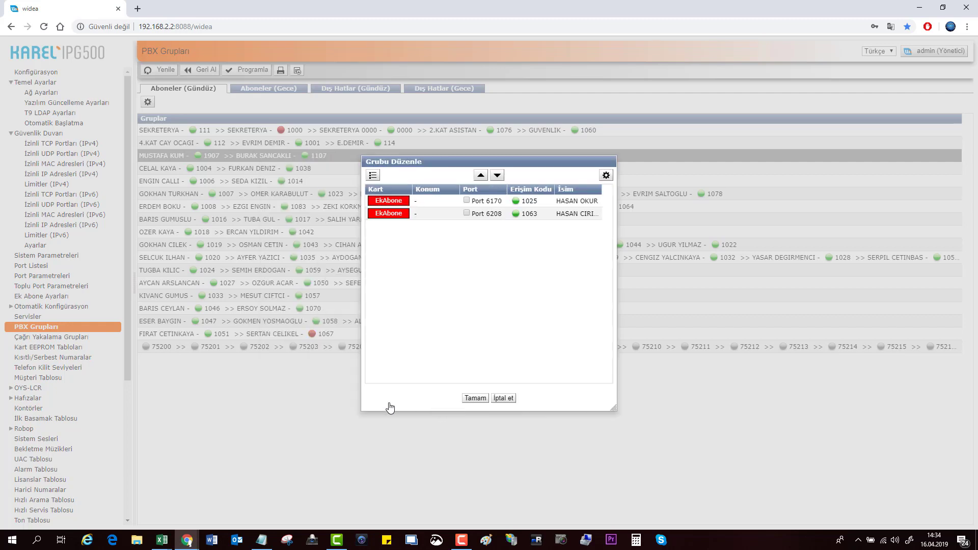
Step: Review the new group's two ports and the available group editing options, and discard the group without saving
left_click(575, 204)
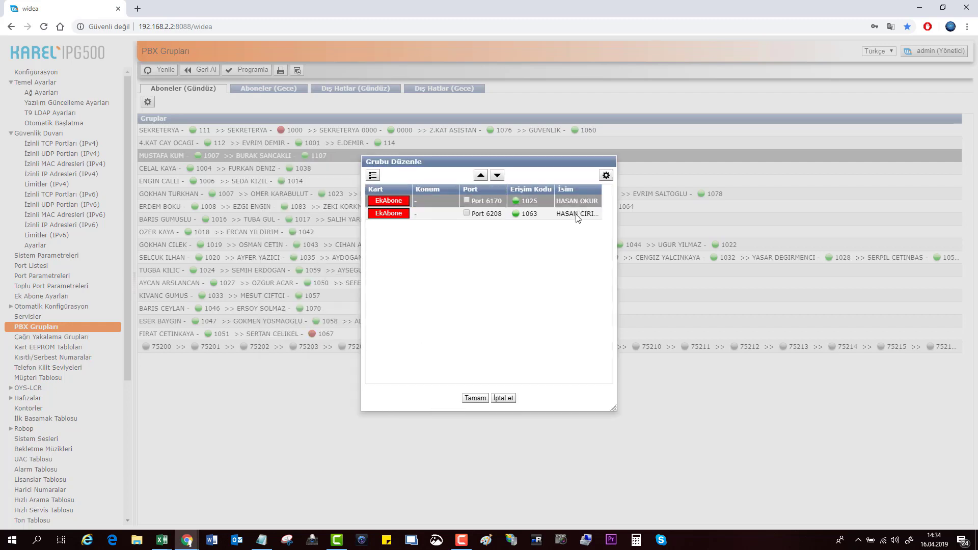
left_click(578, 217)
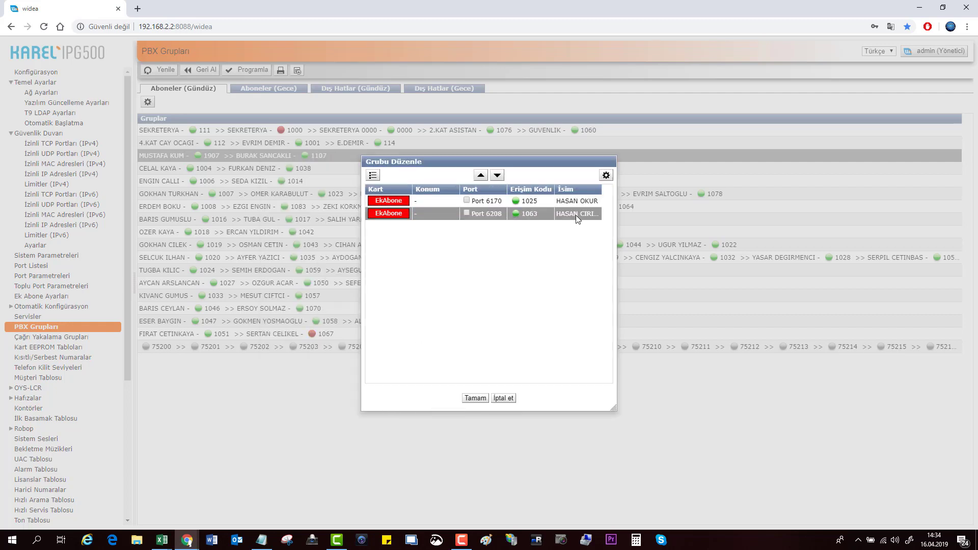
left_click(606, 175)
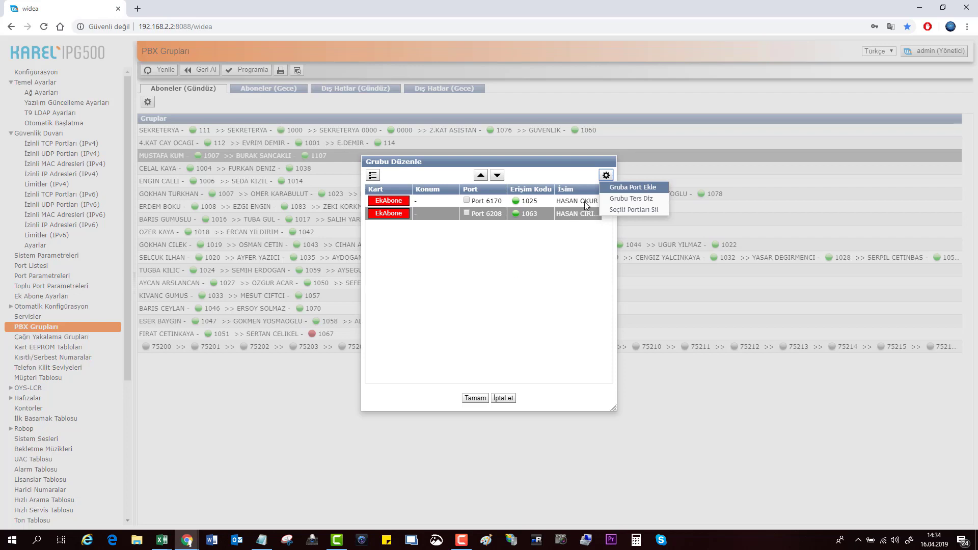
left_click(582, 204)
left_click(573, 214)
key("Escape")
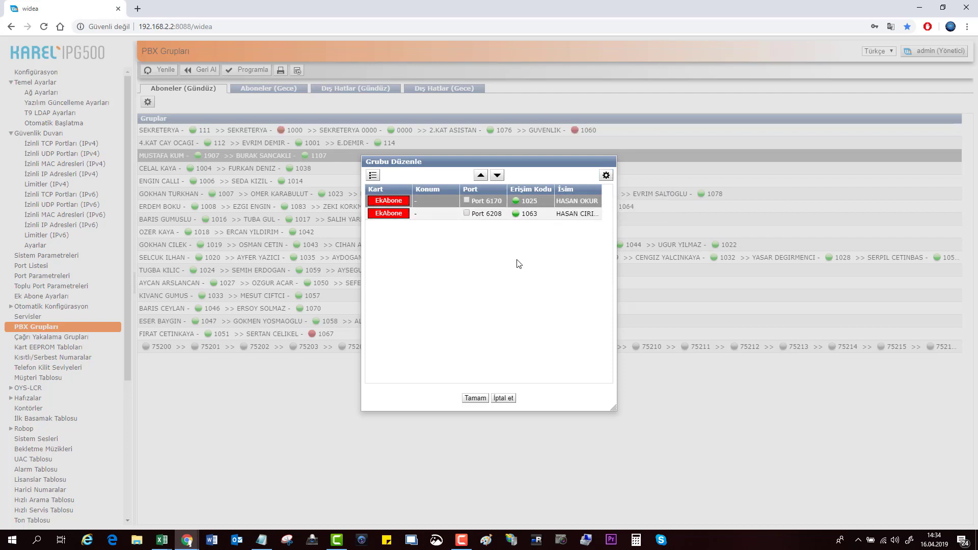
key("Escape")
Step: Open the daytime subscriber group with ports 6192, 6203 and 6200 to view its member order
left_click(148, 102)
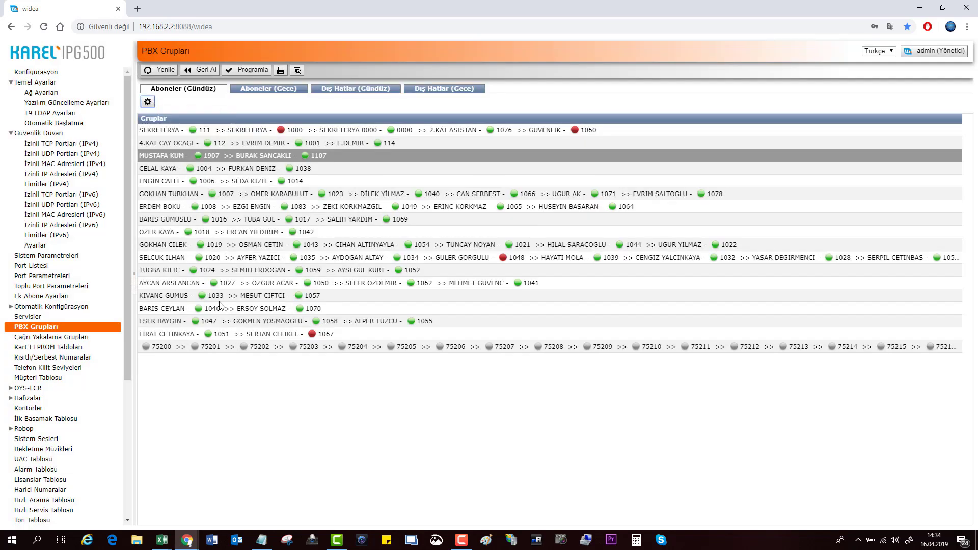
double_click(255, 325)
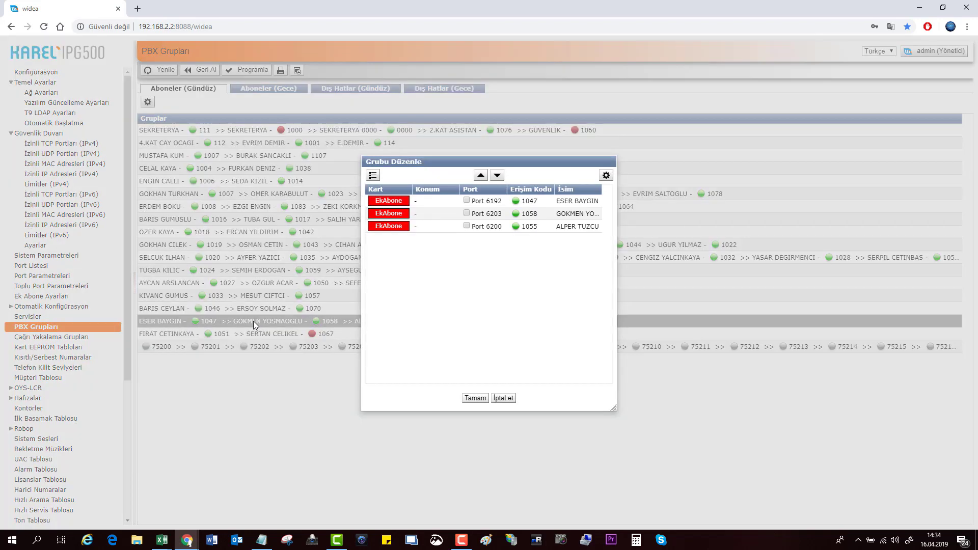
left_click_drag(439, 154, 262, 121)
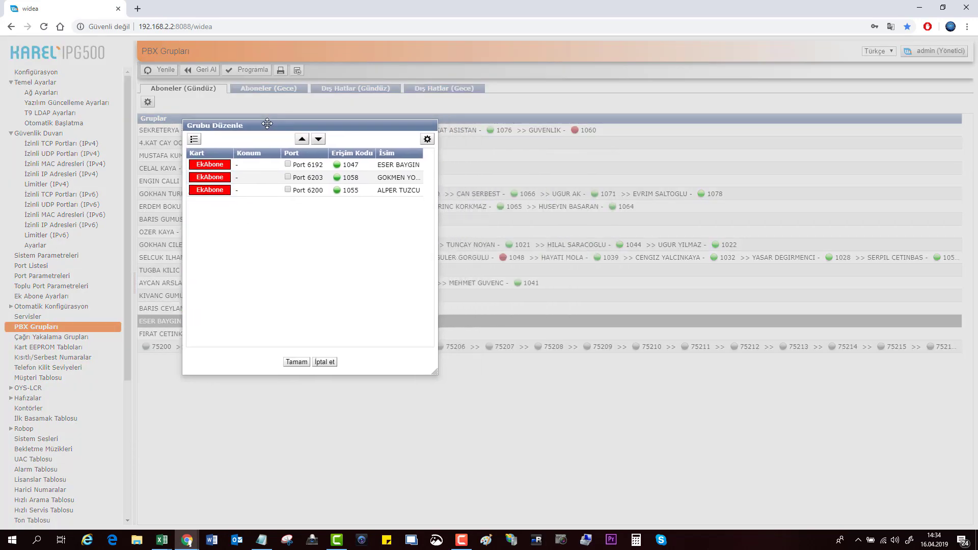
Step: Go through the three members of the open group and widen the access code column
left_click(392, 181)
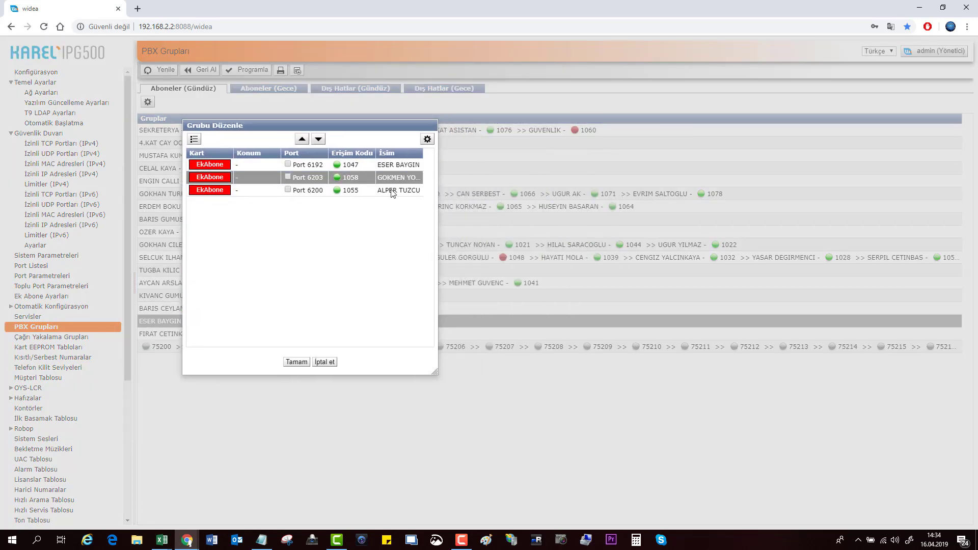
left_click(391, 185)
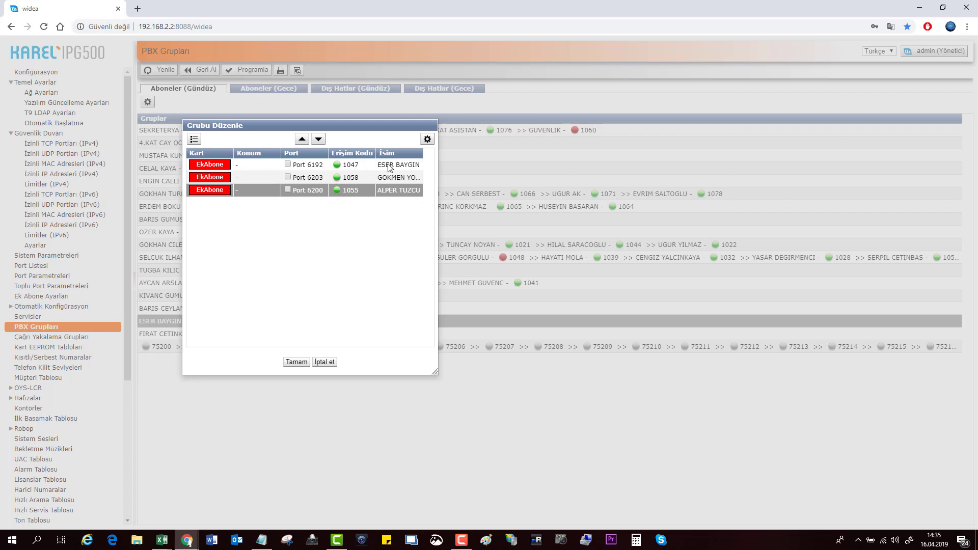
left_click(387, 163)
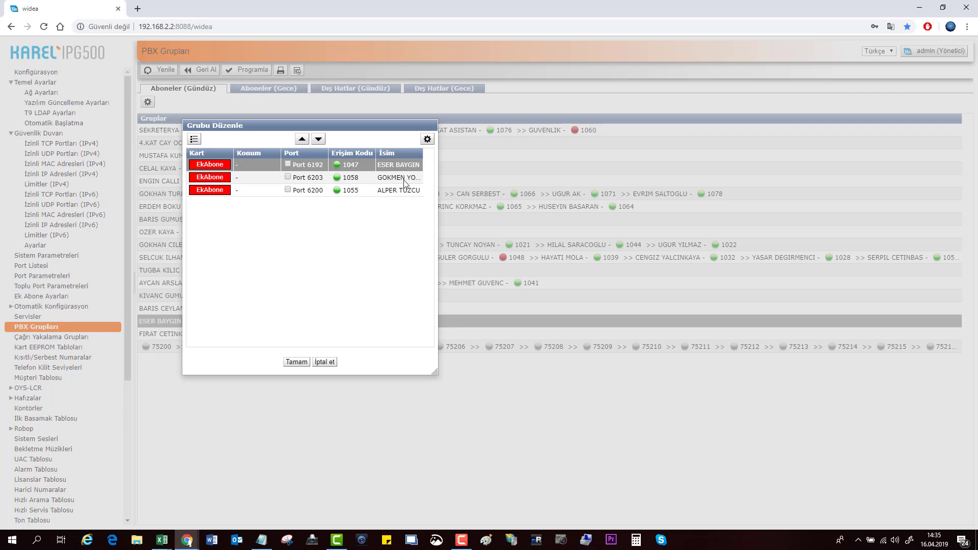
left_click_drag(377, 156, 391, 154)
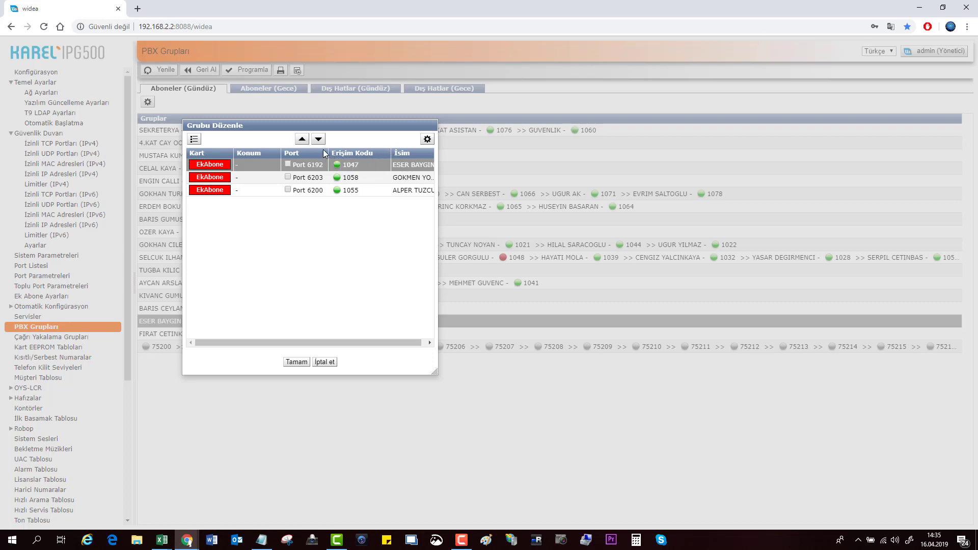
Step: Move Port 6203 up to the first place in the group, above Port 6192
left_click(427, 139)
left_click(336, 179)
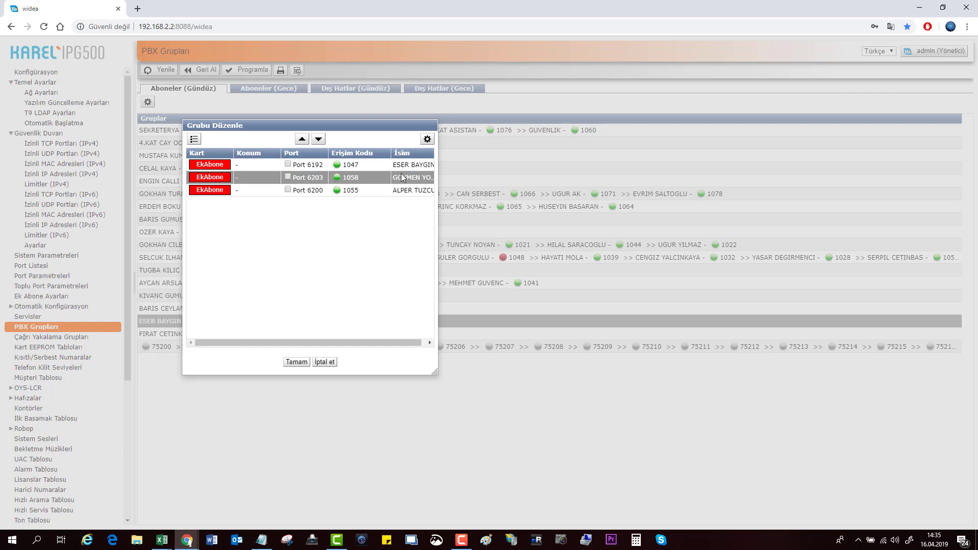
left_click(303, 139)
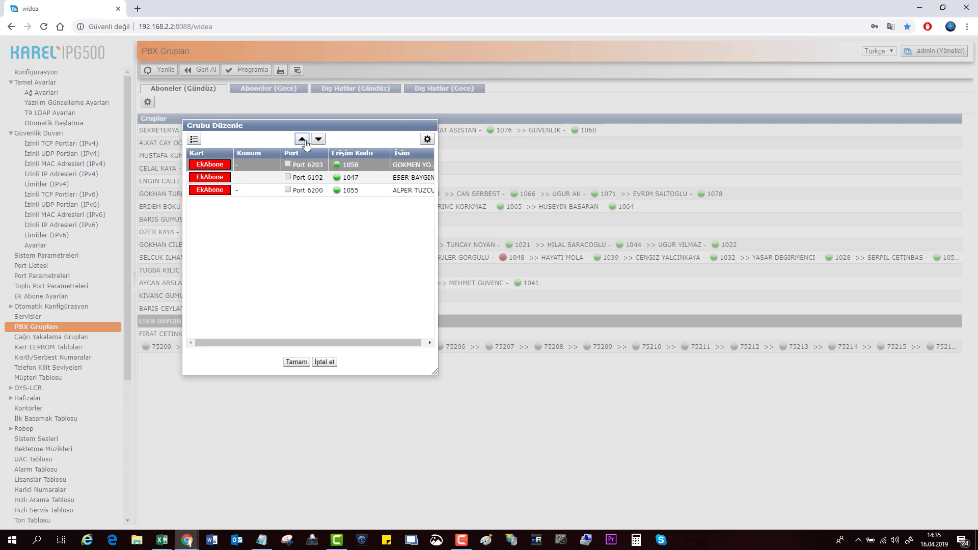
Step: Examine the group's member order by going through ports 6203, 6192 and 6200 in turn
left_click(409, 181)
left_click(408, 192)
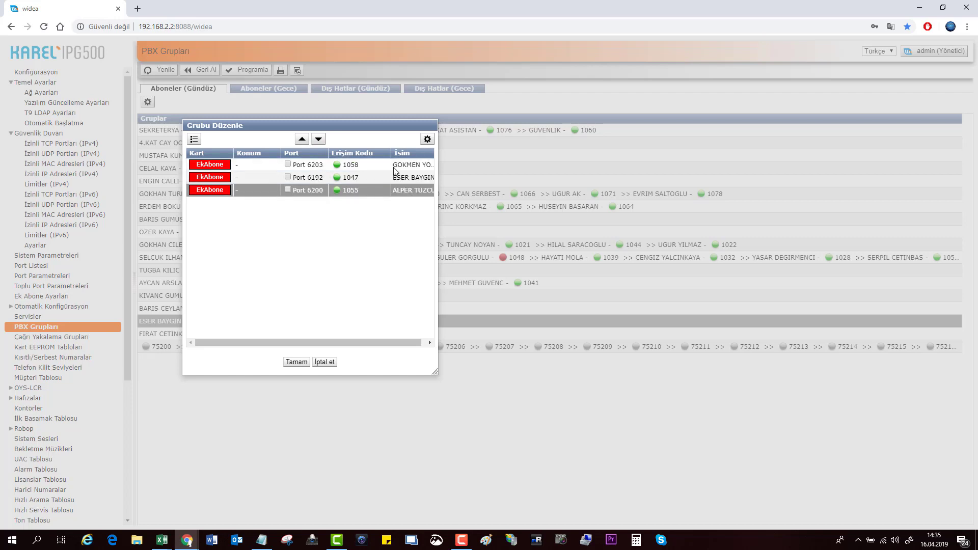
left_click(408, 167)
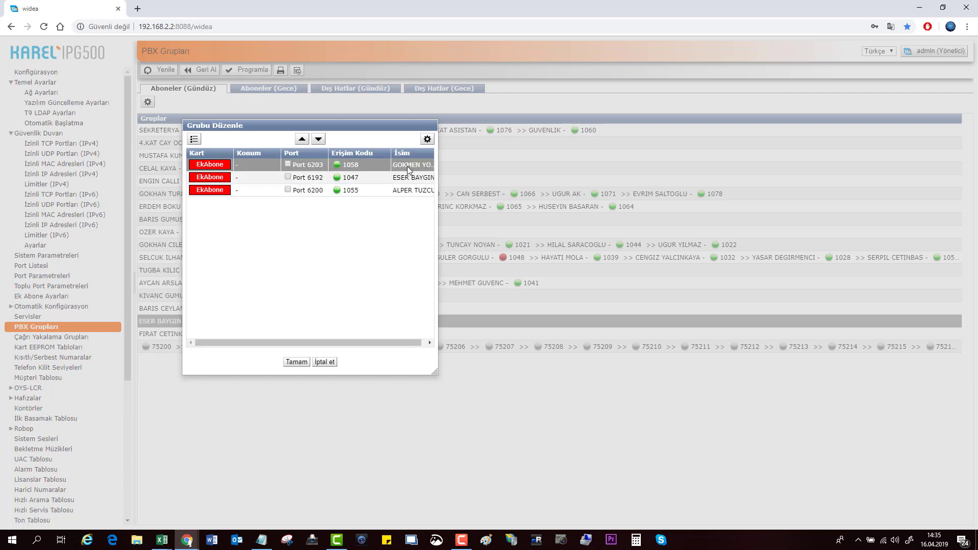
left_click(407, 181)
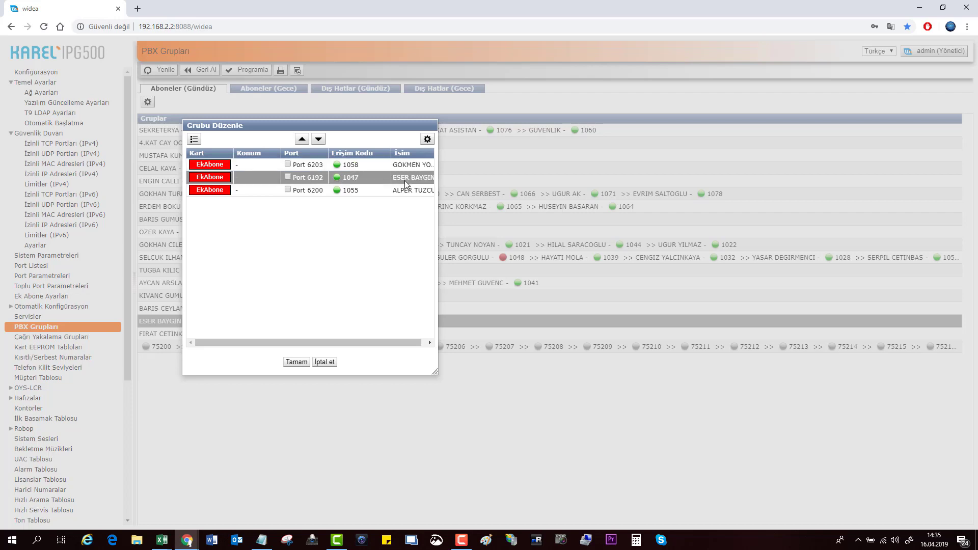
left_click(400, 192)
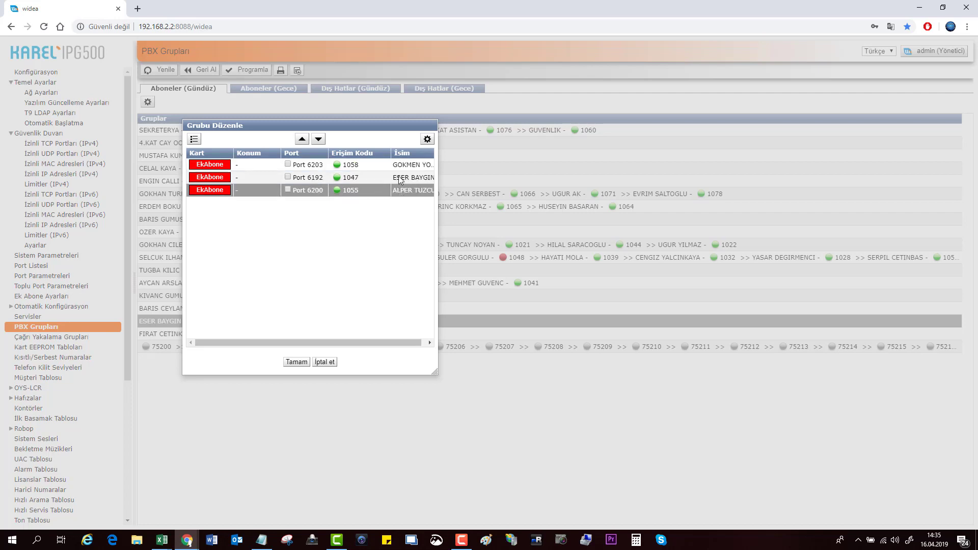
left_click(400, 167)
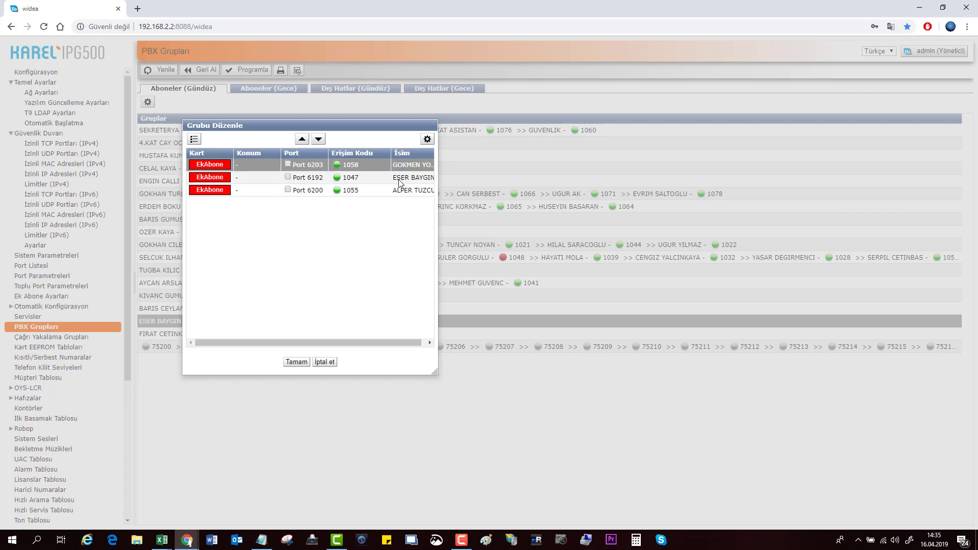
left_click(399, 181)
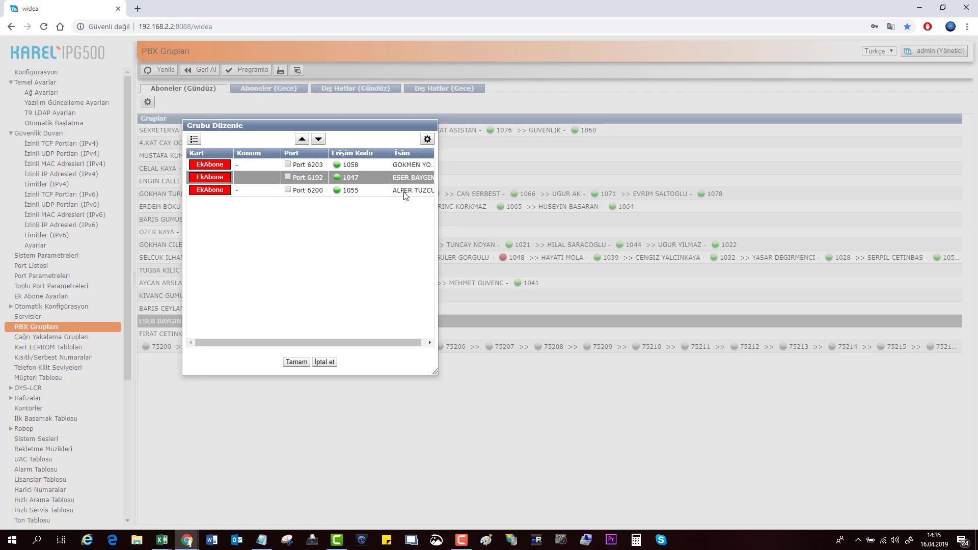
left_click(403, 192)
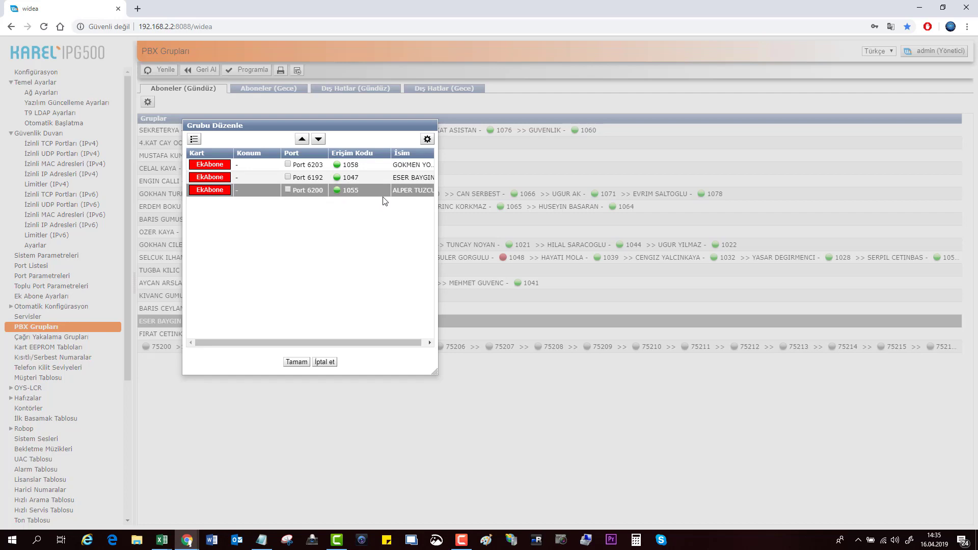
Step: Search the ports available for adding by the first letters of two existing members' names, and leave the selection without adding any
left_click(427, 140)
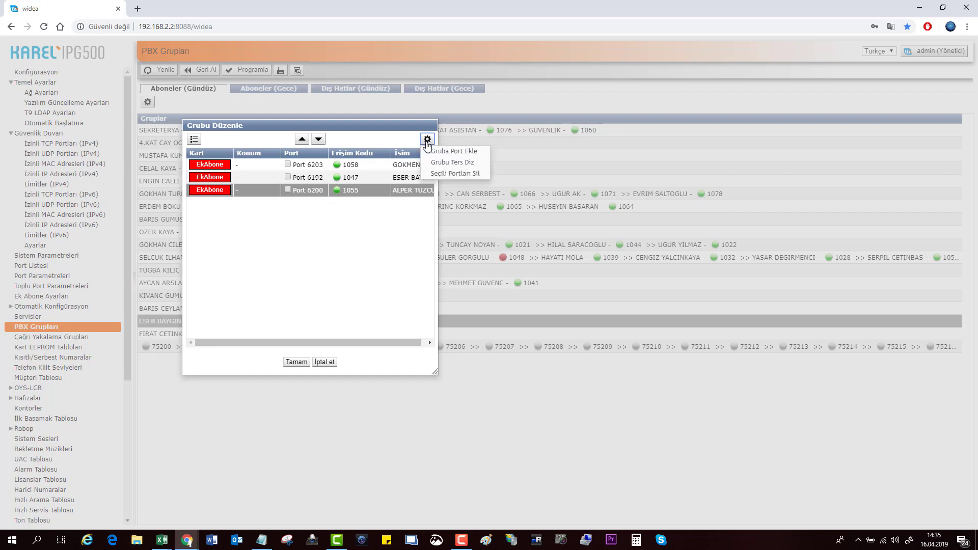
left_click(438, 151)
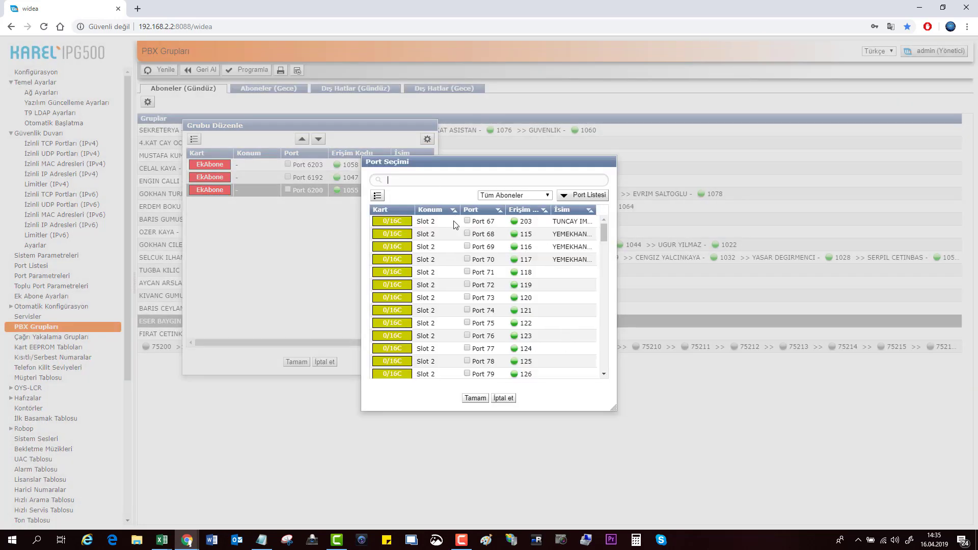
scroll(498, 267, "down", 10)
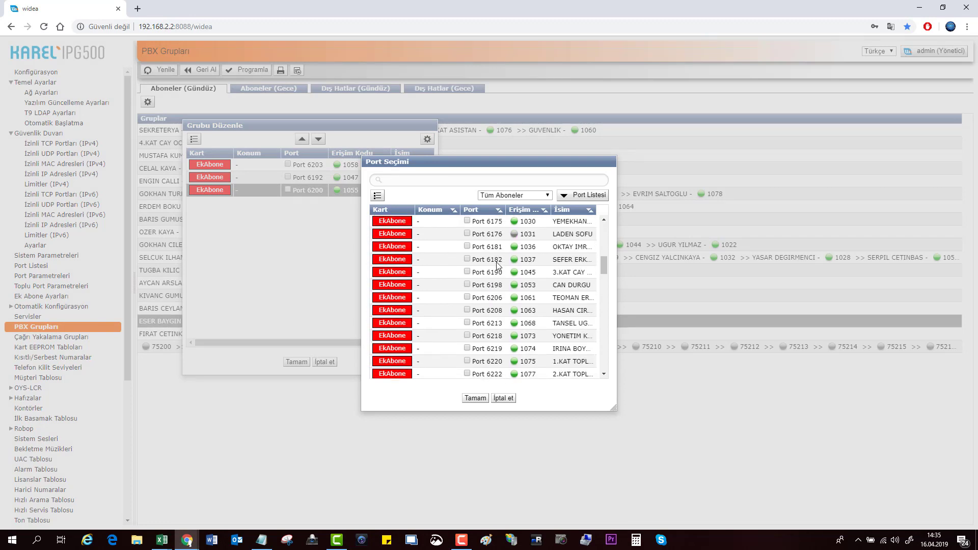
type("alp")
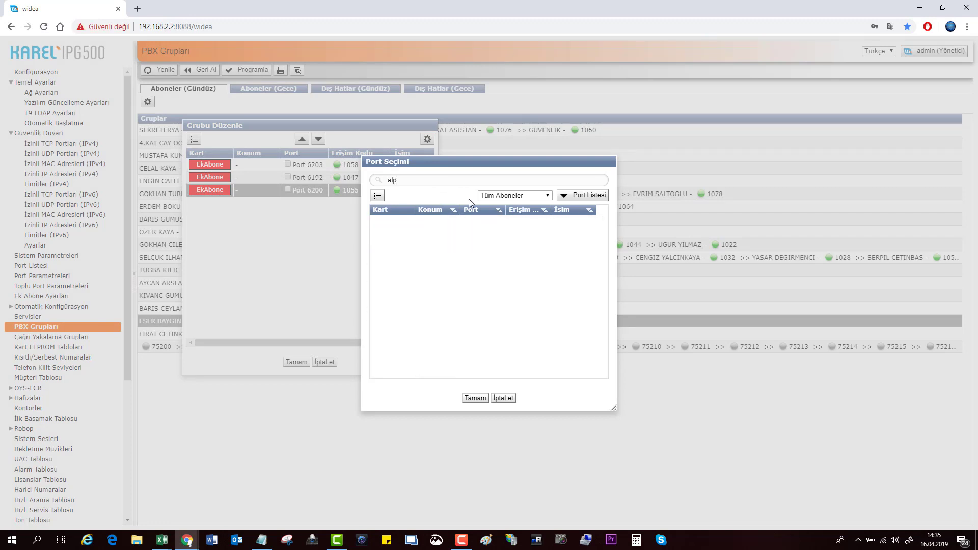
double_click(402, 179)
type("ese")
double_click(426, 179)
key("Escape")
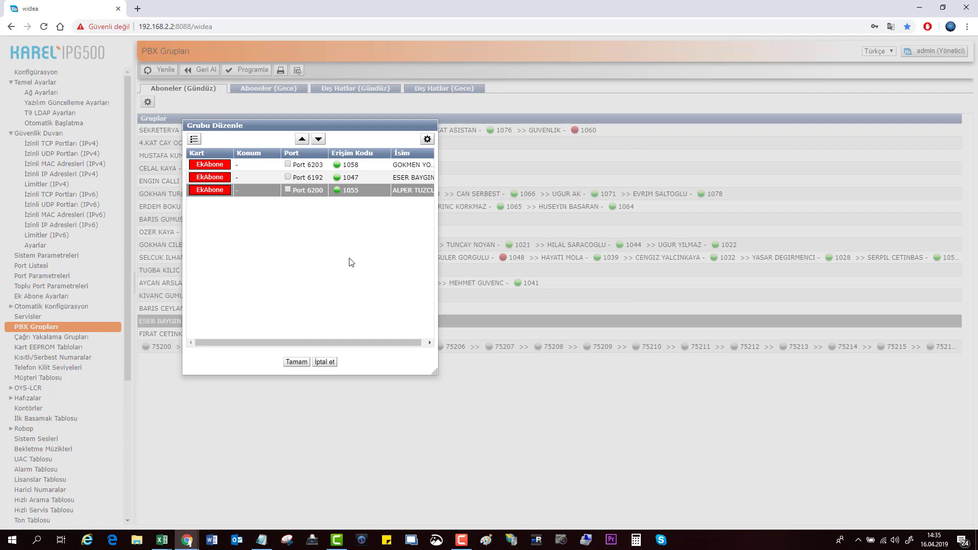
Step: Move Port 6192 up to the first place in the group and back down to second
left_click(310, 181)
left_click(302, 139)
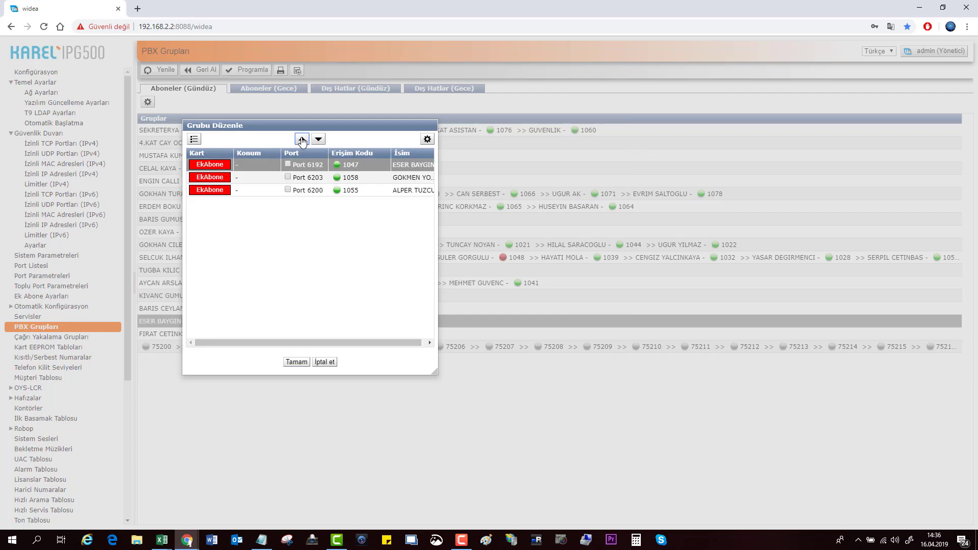
left_click(319, 139)
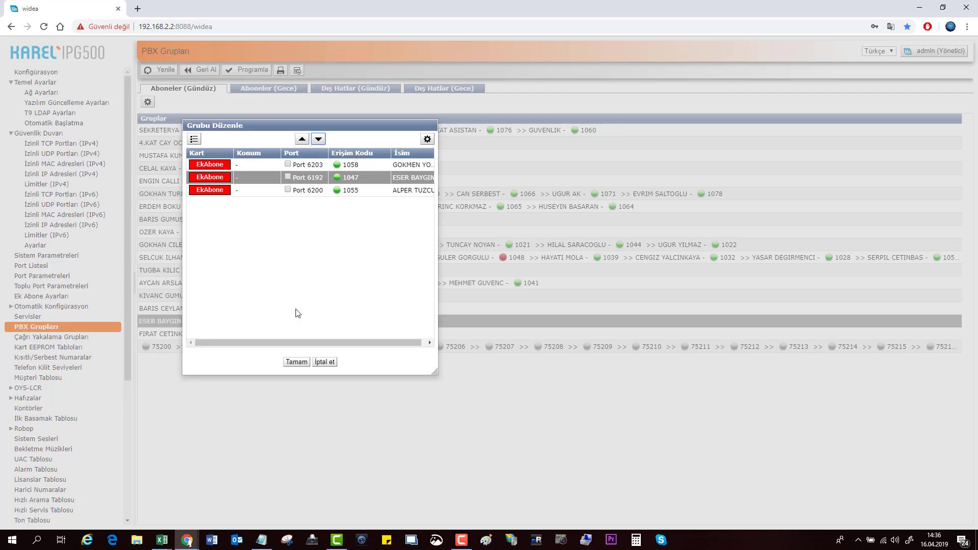
Step: Move Port 6200 up to the second place in the group, above Port 6192
left_click(400, 191)
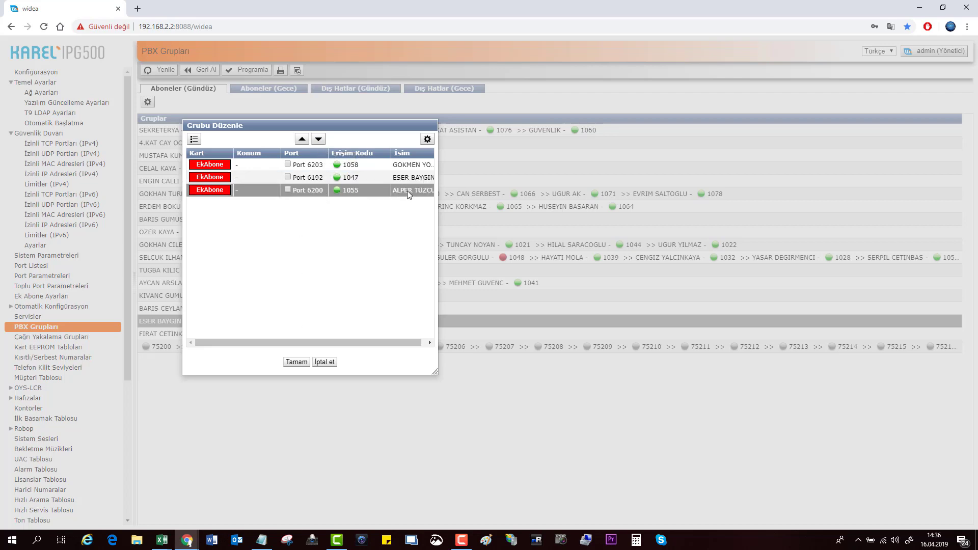
left_click(397, 167)
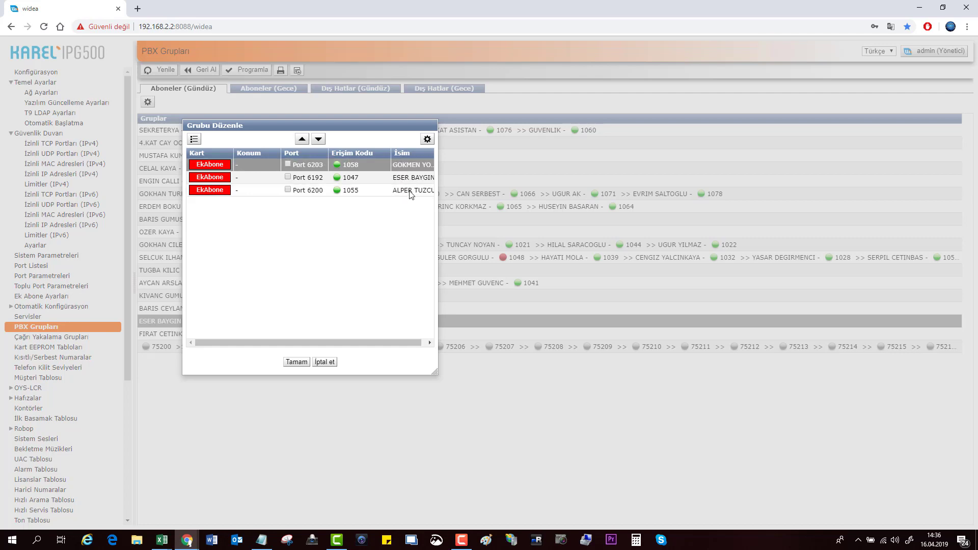
left_click(409, 187)
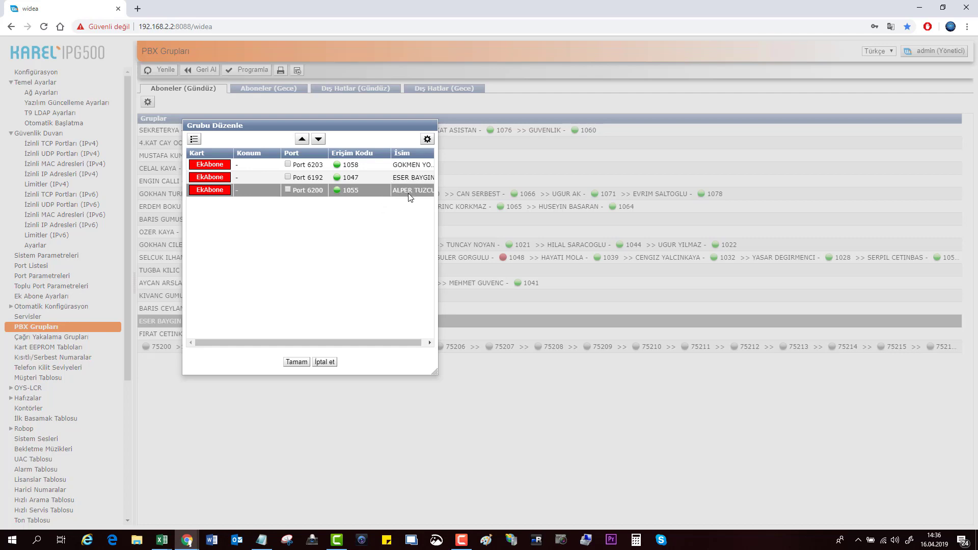
left_click(301, 143)
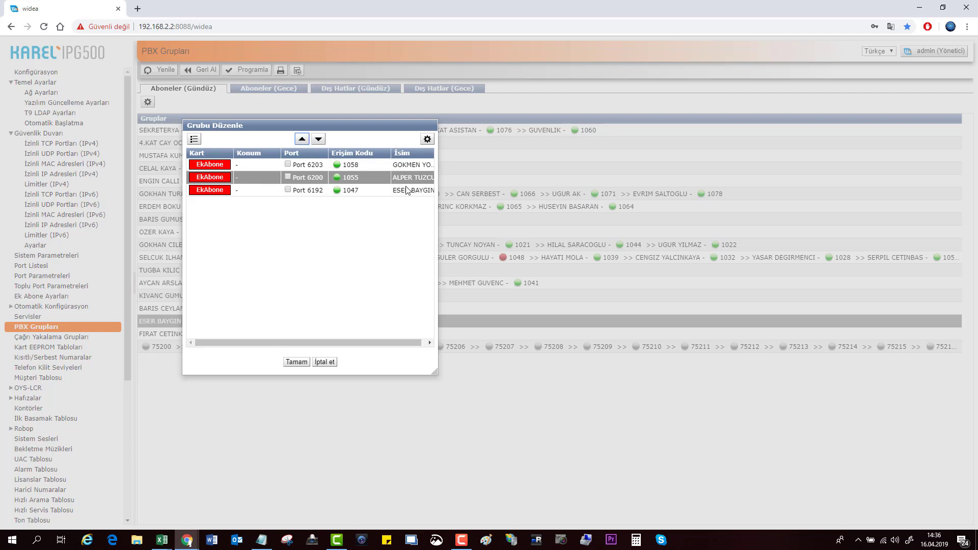
Step: Check the reordered members and their call status, and confirm the group edit
left_click(413, 188)
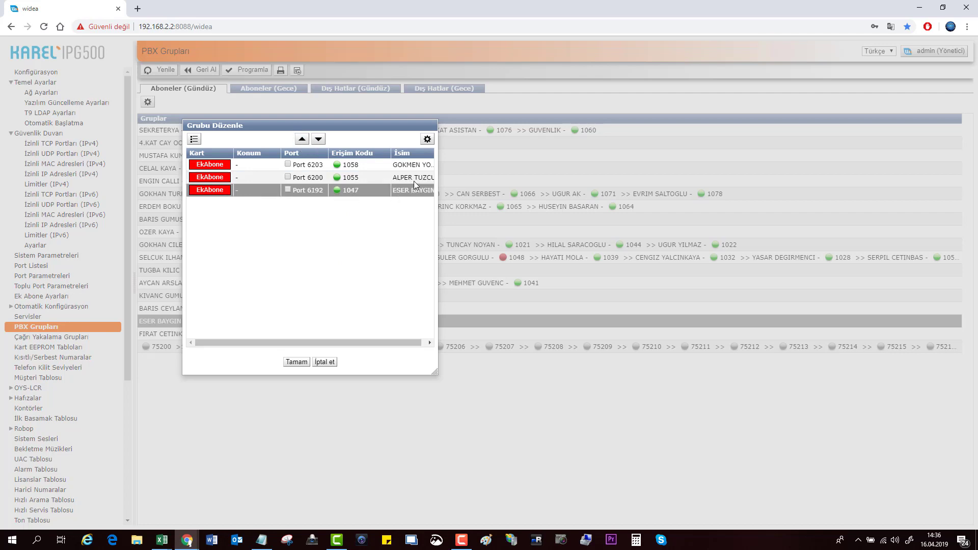
left_click(408, 169)
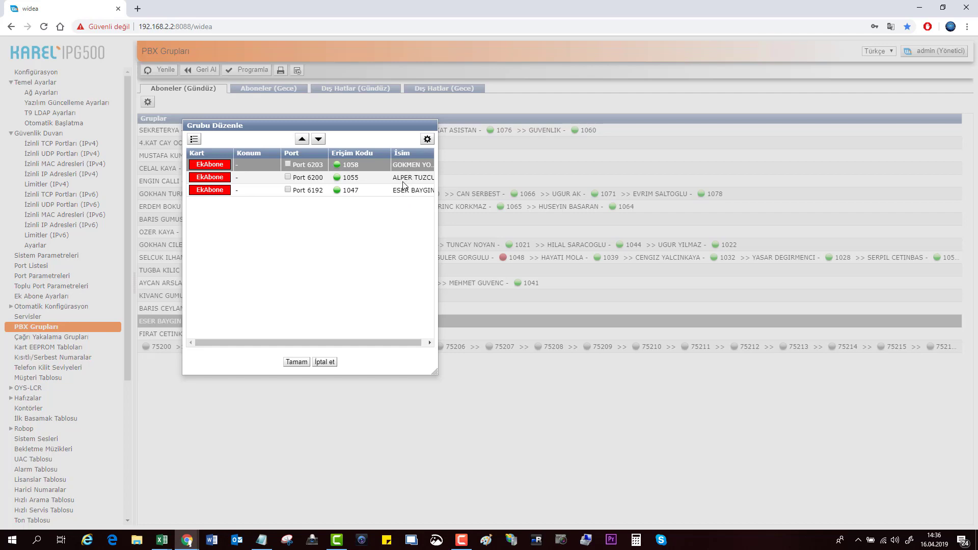
left_click(403, 182)
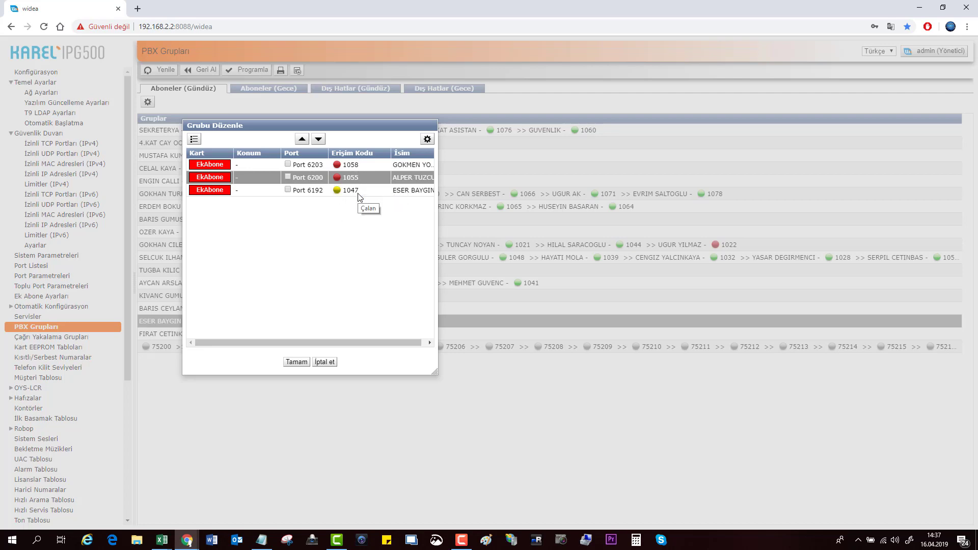
left_click(294, 366)
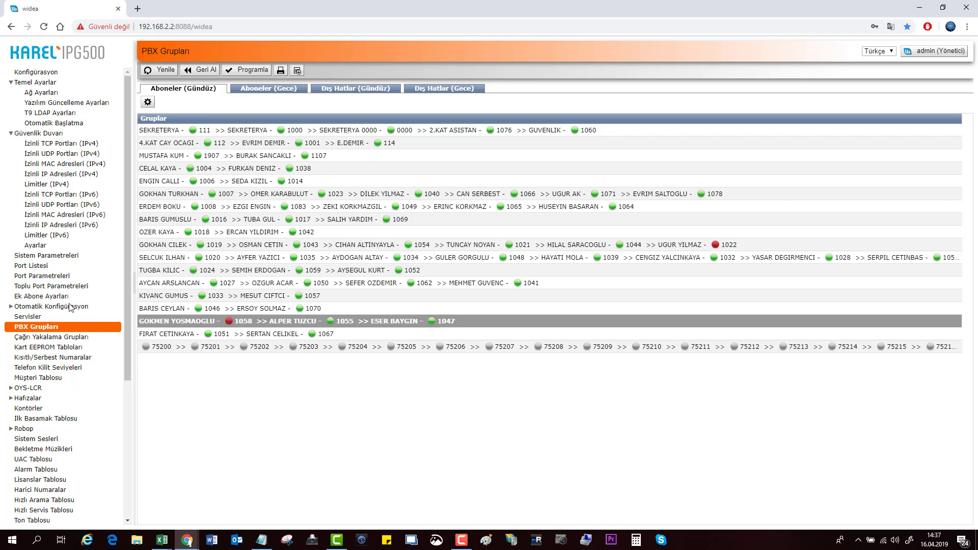
Step: Leave the PBX groups without programming the change, and compare their daytime list with the daytime call pickup groups
left_click(56, 325)
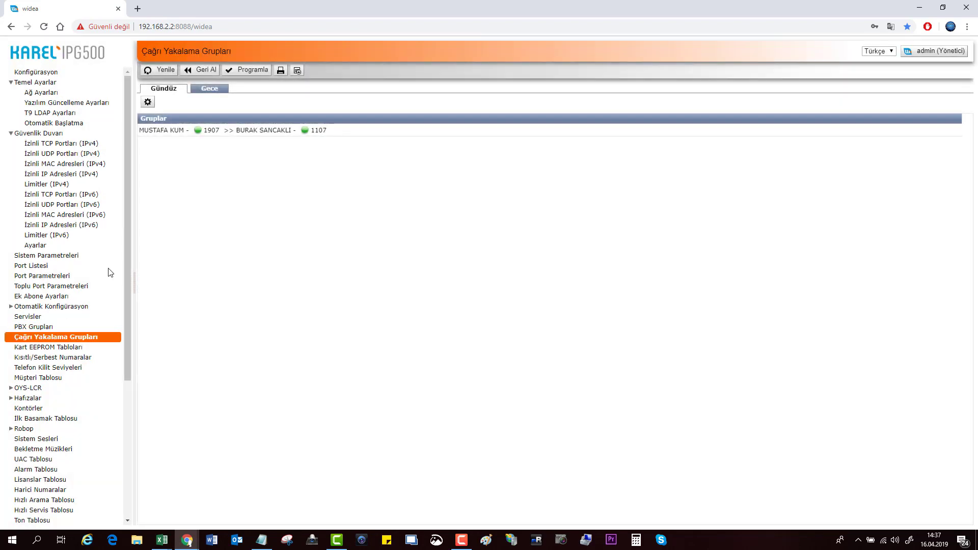
left_click(56, 326)
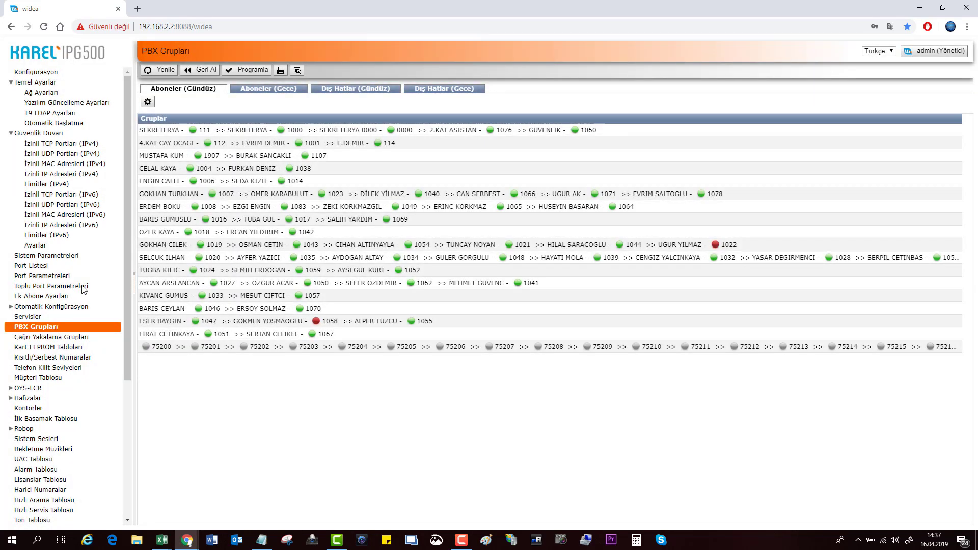
left_click(58, 337)
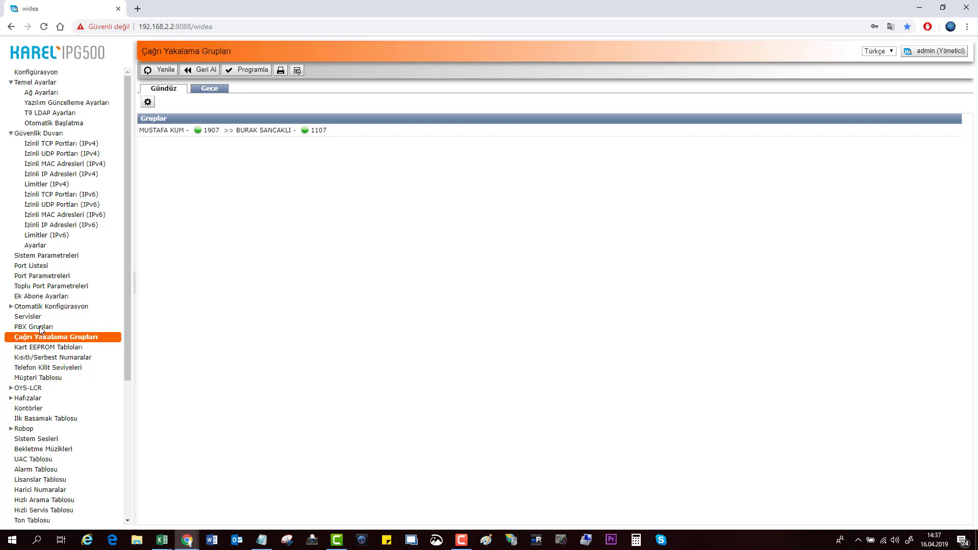
Step: Return to the daytime PBX groups and open the group with ports 6172, 6195, 6207 and 6186 to view its members
left_click(42, 74)
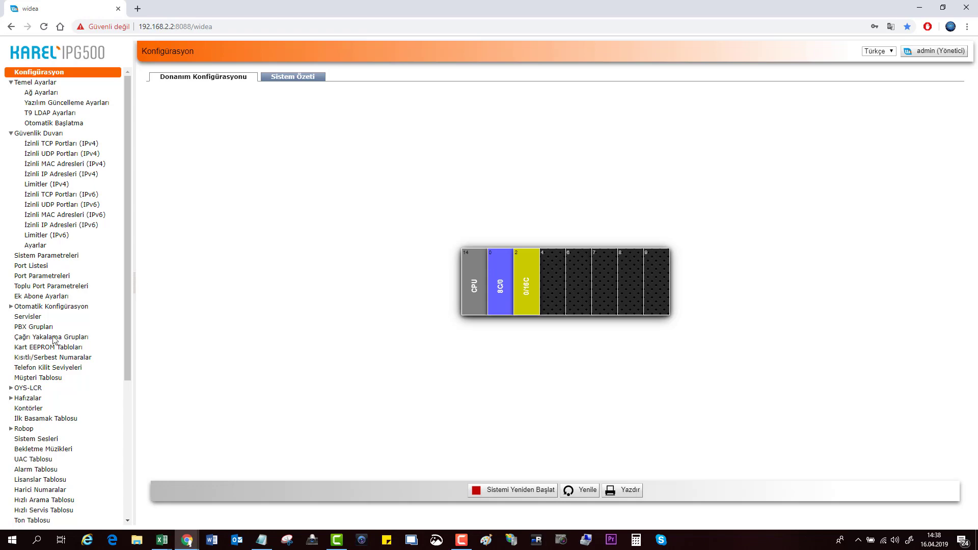
left_click(35, 327)
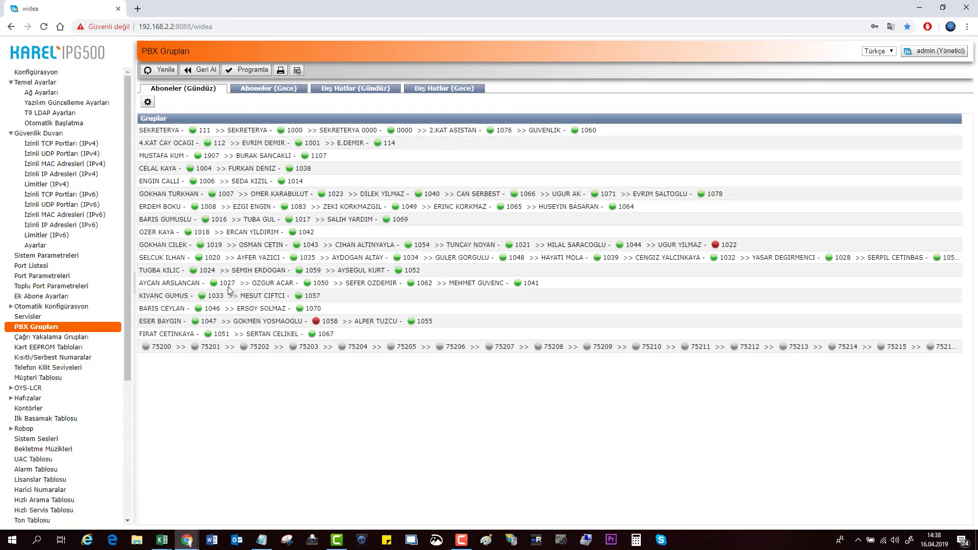
double_click(194, 286)
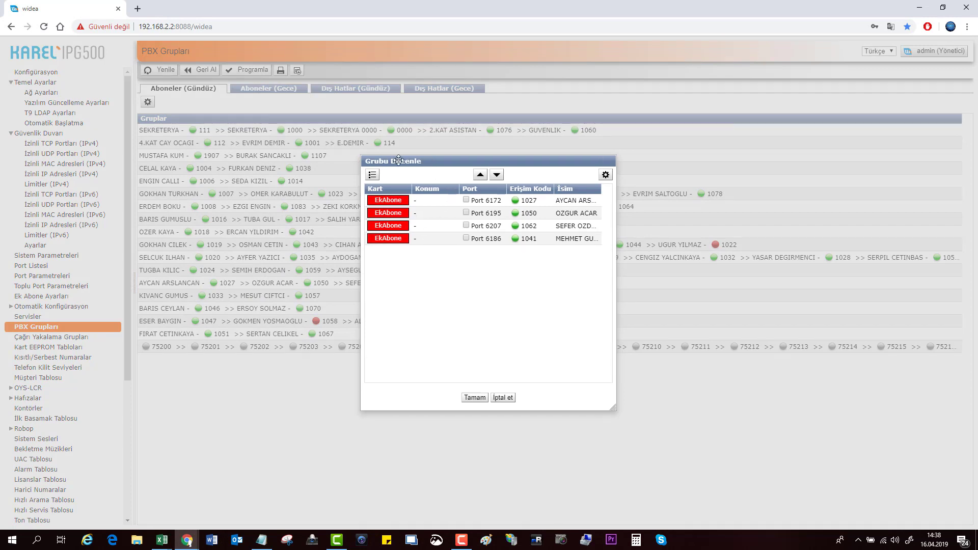
left_click_drag(448, 162, 288, 129)
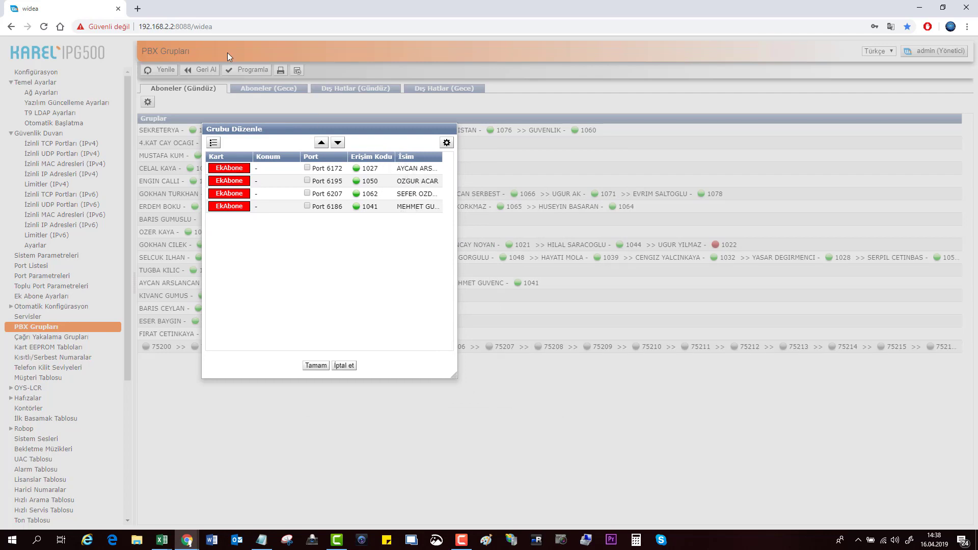
Step: Open the web interface of the IP1111 phone at 192.168.3.52 in a new browser tab
left_click(137, 10)
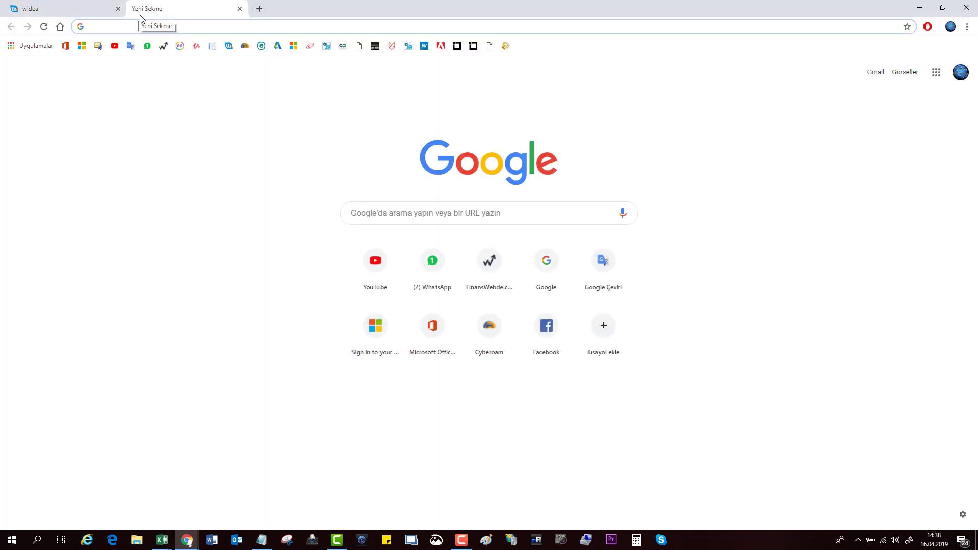
type("10")
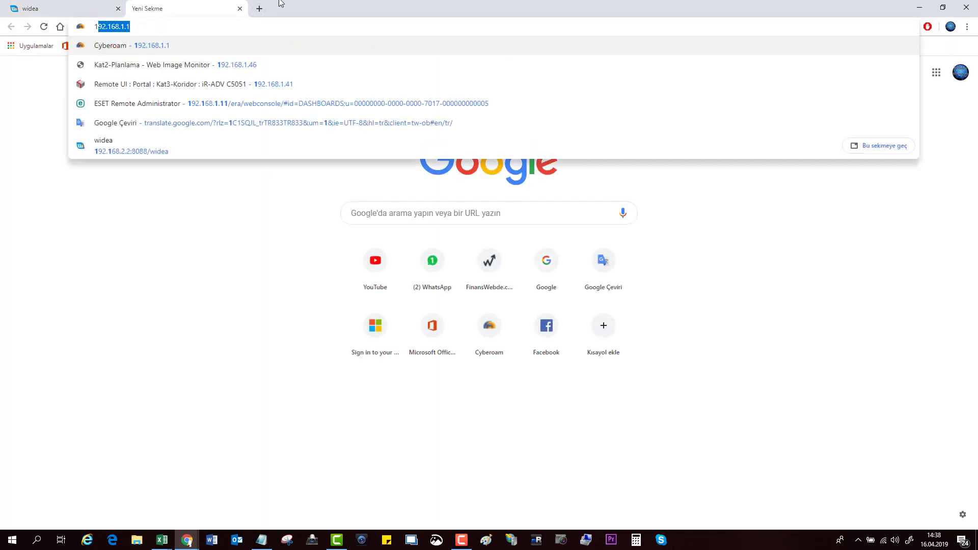
key("BackSpace")
key("BackSpace")
type("92")
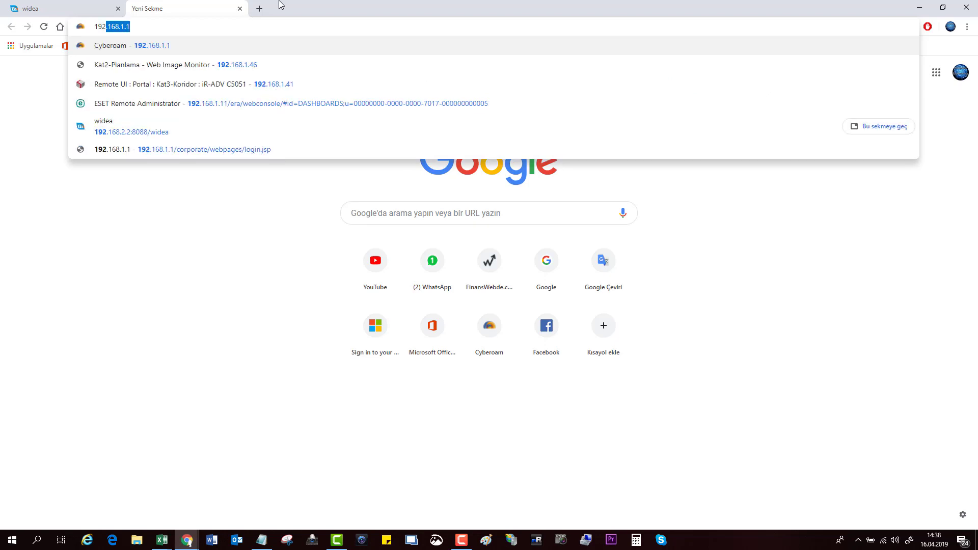
type(".168.")
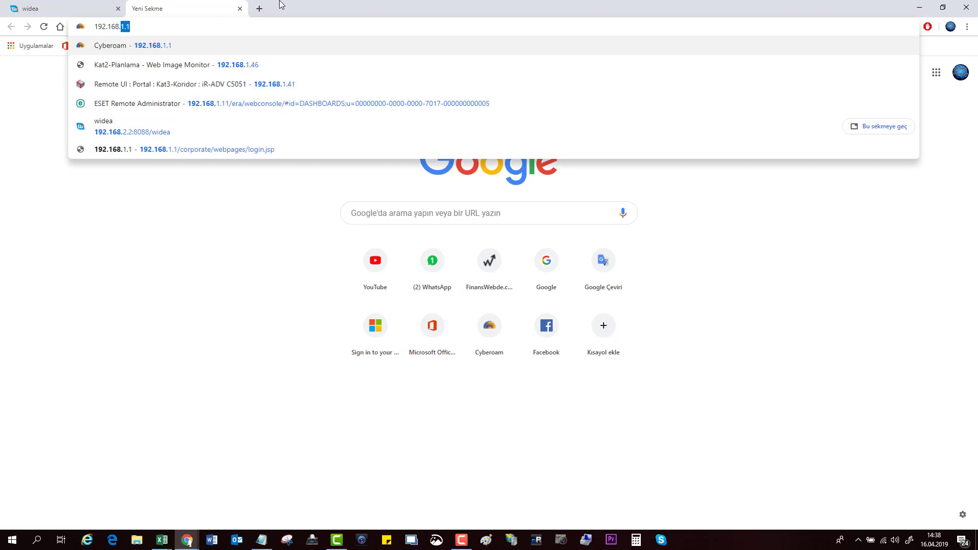
type("3.")
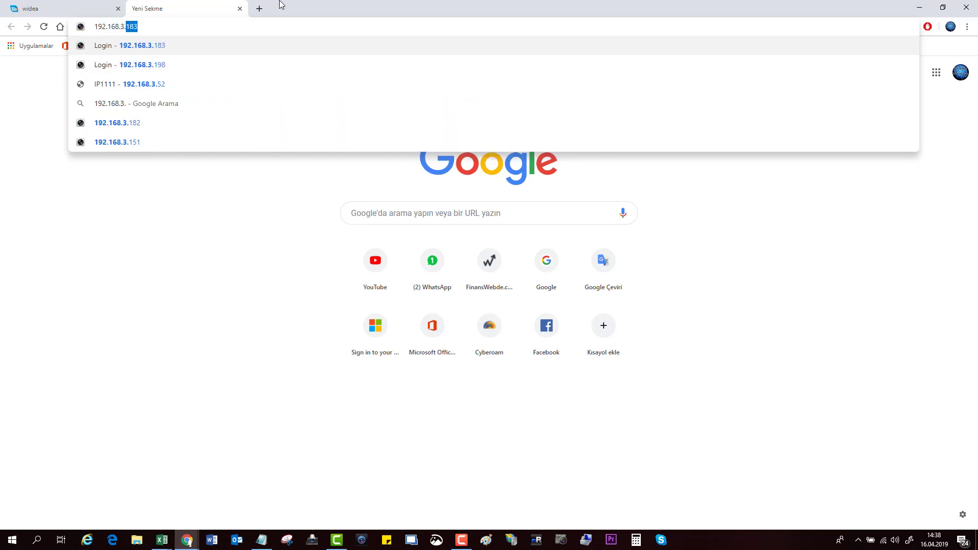
type("52")
key("Return")
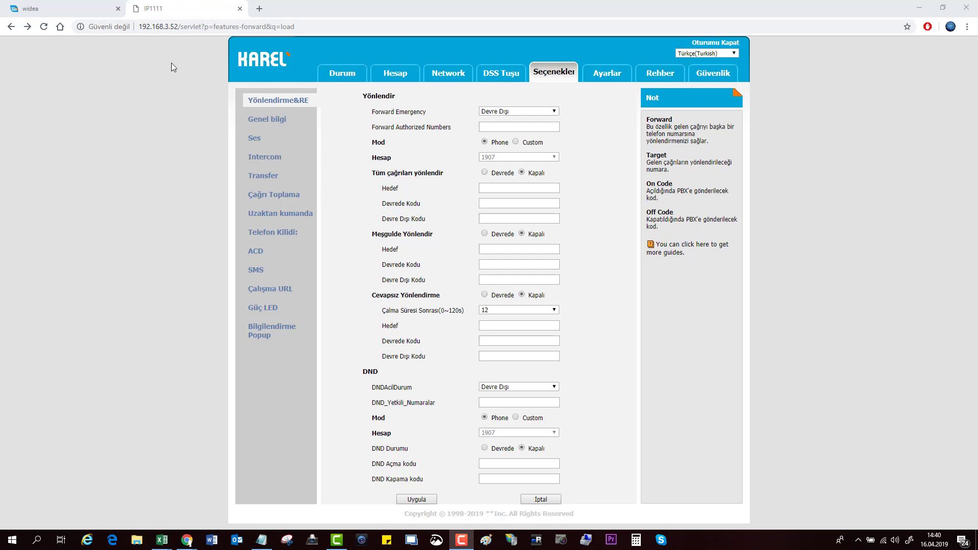
Step: Go to the phone's call forwarding options (Yönlendirme) and enter 1107 as the target for forwarding all calls
left_click(292, 65)
left_click(343, 80)
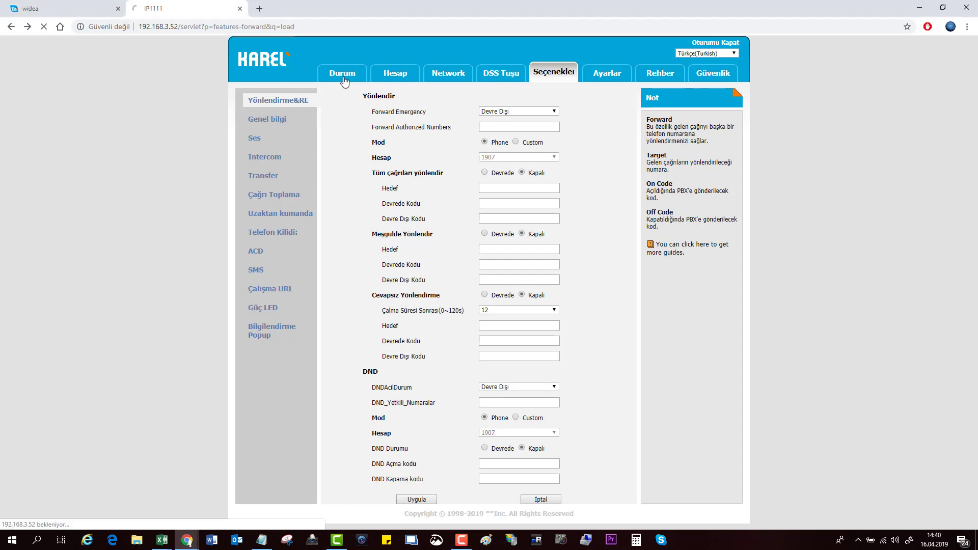
left_click(542, 80)
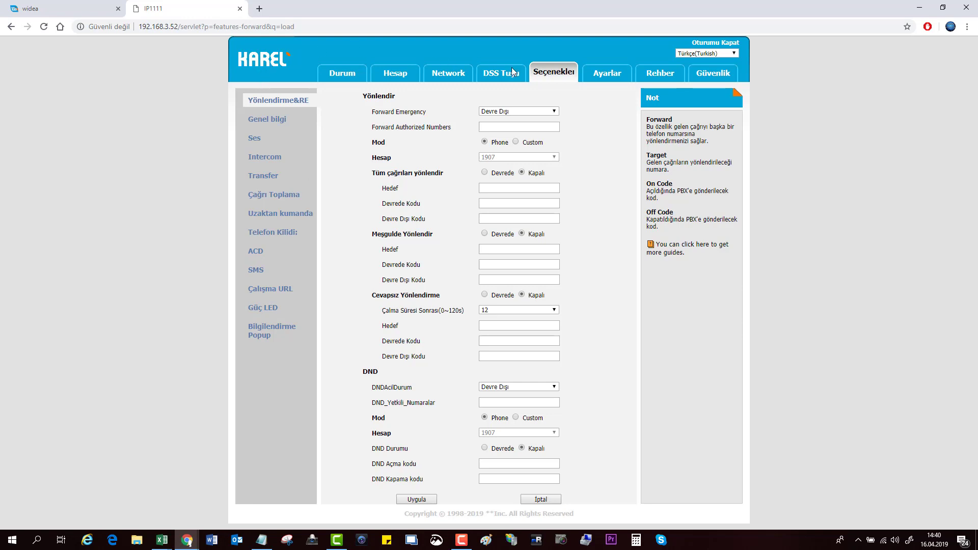
left_click(554, 74)
left_click(501, 187)
type("1107")
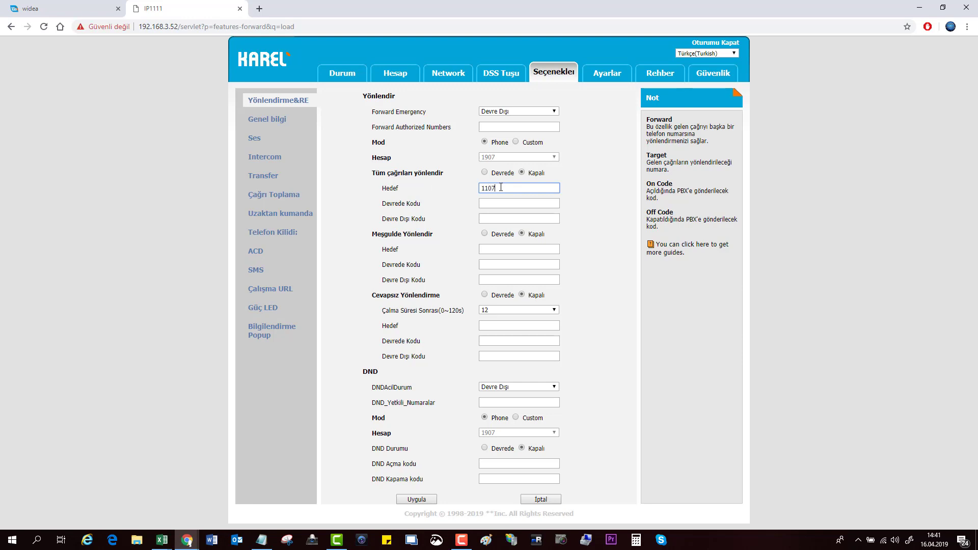